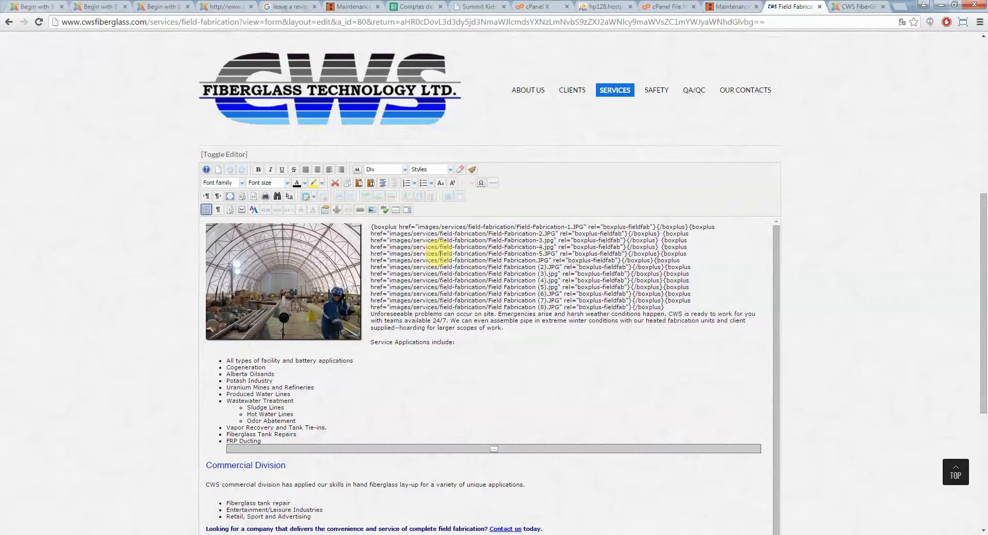
Review the boxplus image gallery code at the top of the Field Fabrication article text
{"action": "scroll", "coordinate": [440, 273], "scroll_direction": "down", "scroll_amount": 2}
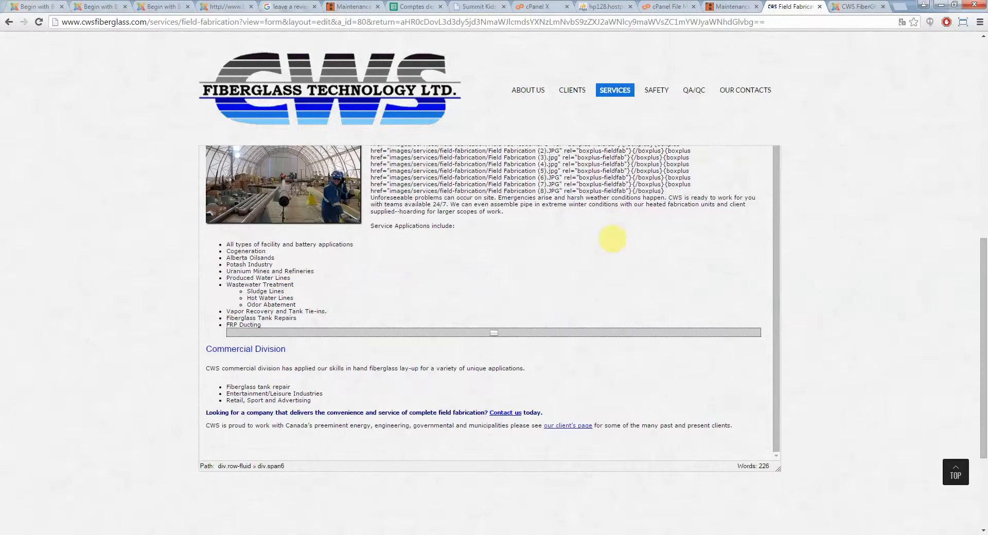
{"action": "scroll", "coordinate": [612, 239], "scroll_direction": "up", "scroll_amount": 3}
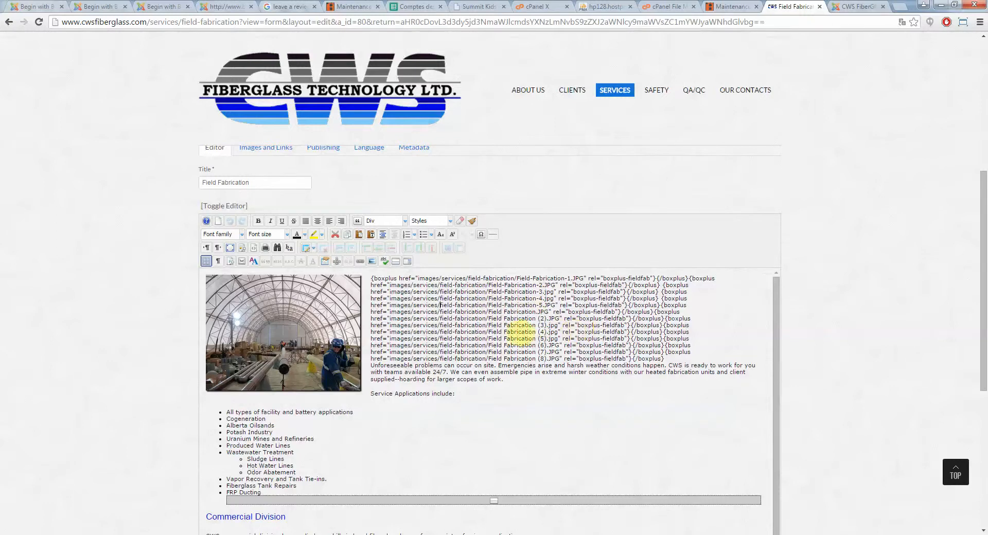
{"action": "scroll", "coordinate": [471, 324], "scroll_direction": "down", "scroll_amount": 2}
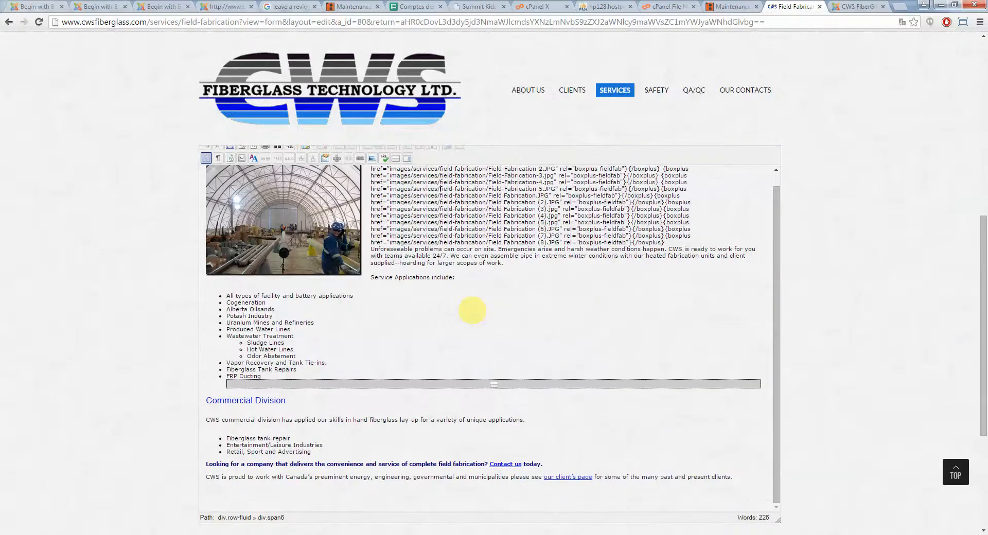
{"action": "scroll", "coordinate": [472, 311], "scroll_direction": "up", "scroll_amount": 2}
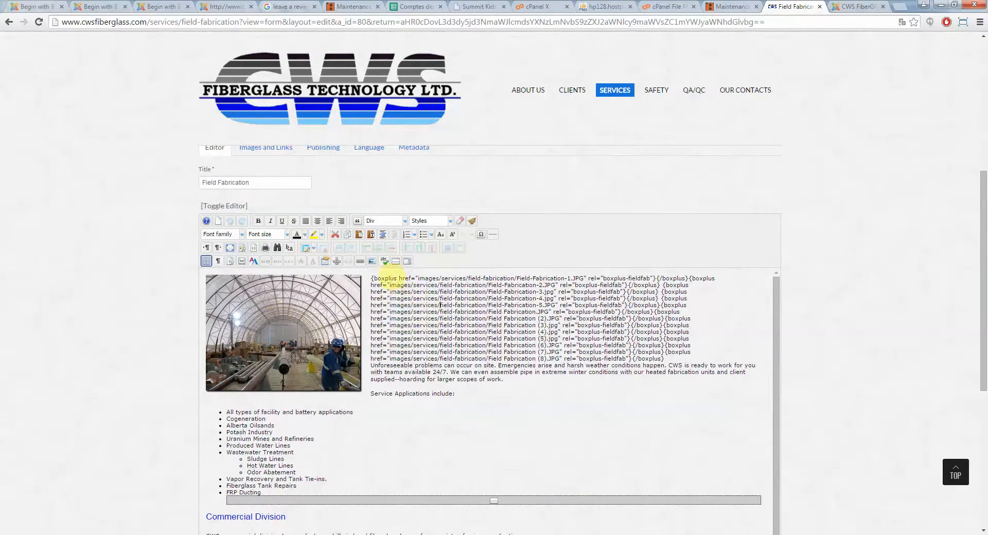
{"action": "left_click_drag", "start_coordinate": [372, 279], "coordinate": [665, 359]}
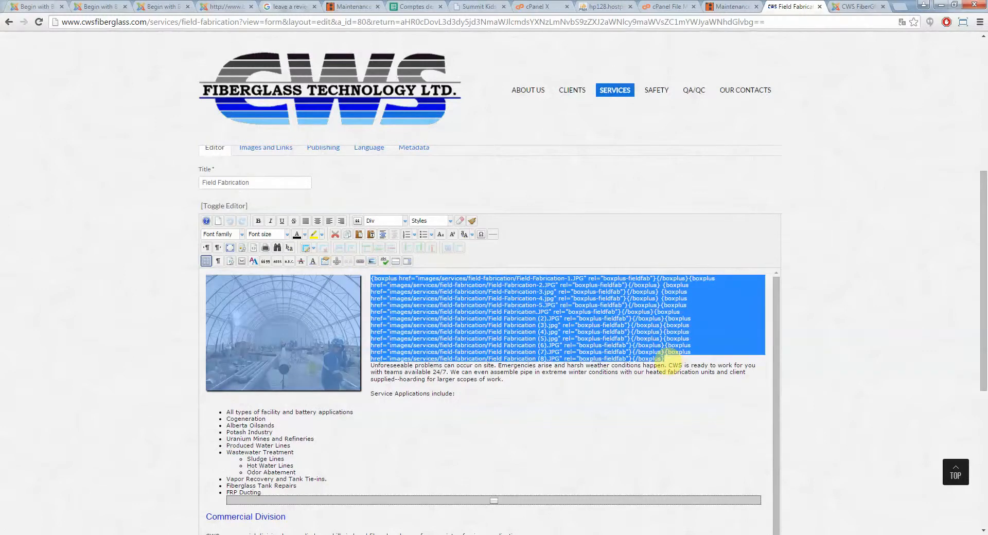
{"action": "left_click", "coordinate": [665, 359]}
{"action": "left_click_drag", "start_coordinate": [665, 359], "coordinate": [371, 279]}
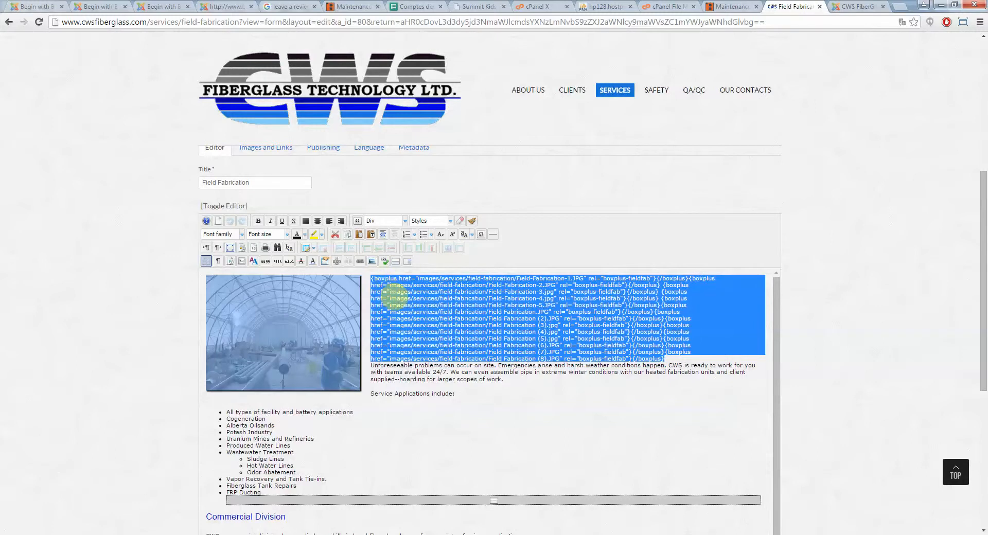
{"action": "left_click", "coordinate": [396, 298]}
{"action": "left_click_drag", "start_coordinate": [372, 279], "coordinate": [521, 340]}
{"action": "left_click", "coordinate": [376, 285]}
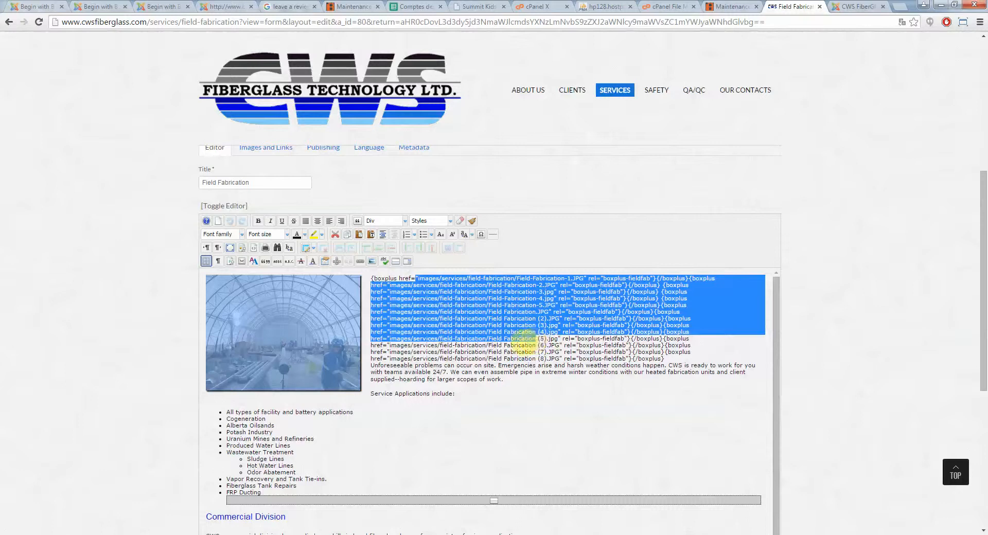
{"action": "left_click", "coordinate": [505, 334]}
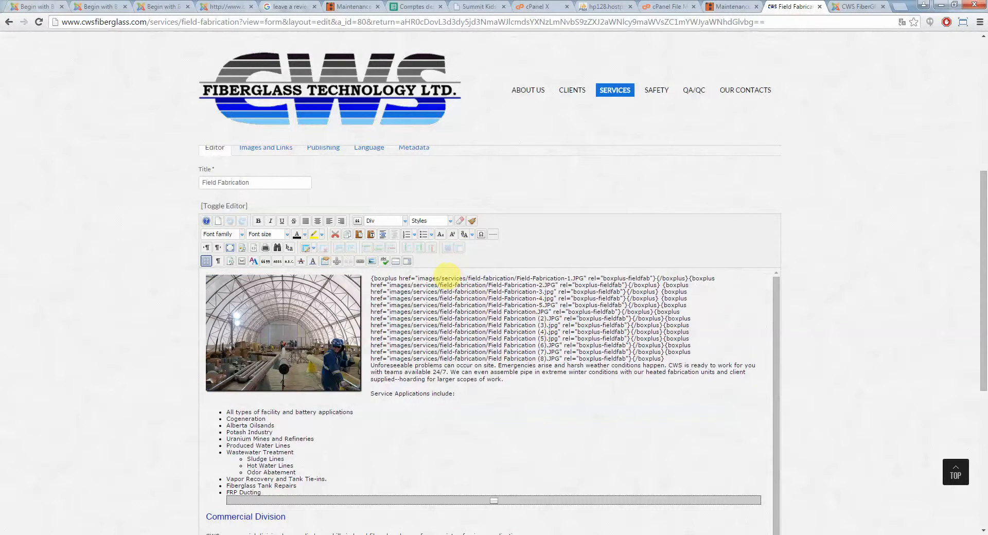
Inspect the boxplus tags and their rel="boxplus-fieldfab" attributes in the gallery code
{"action": "left_click", "coordinate": [415, 278]}
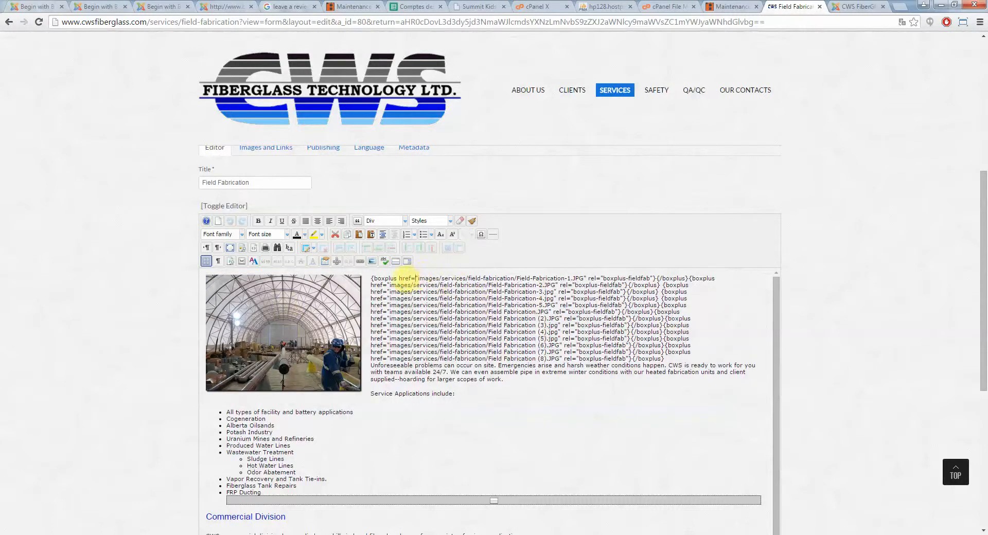
{"action": "left_click_drag", "start_coordinate": [397, 278], "coordinate": [371, 279]}
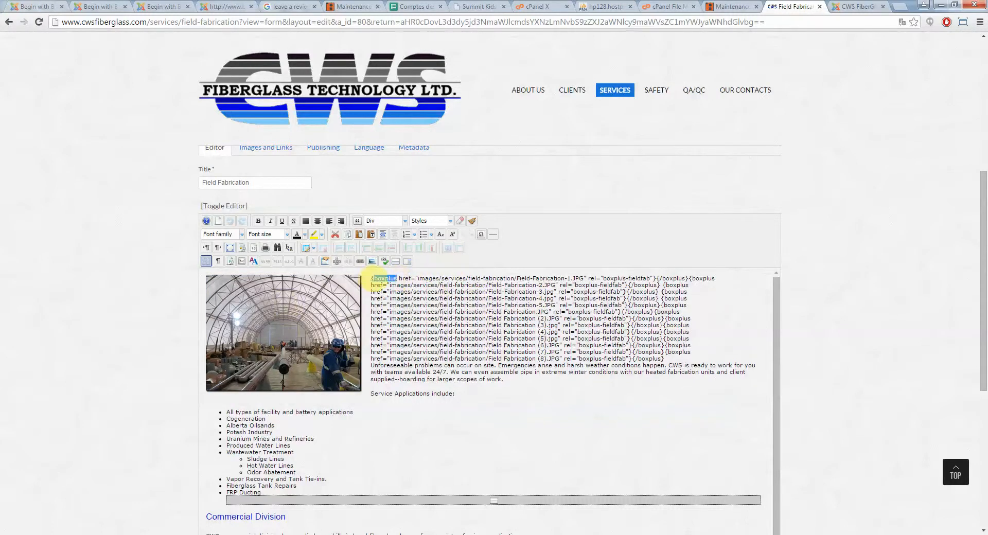
{"action": "double_click", "coordinate": [381, 279]}
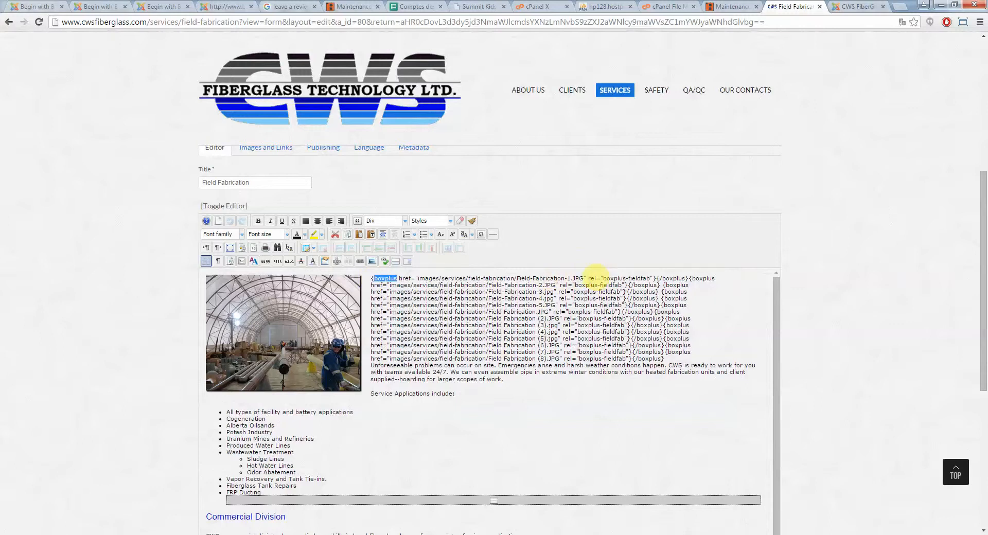
{"action": "left_click", "coordinate": [595, 278]}
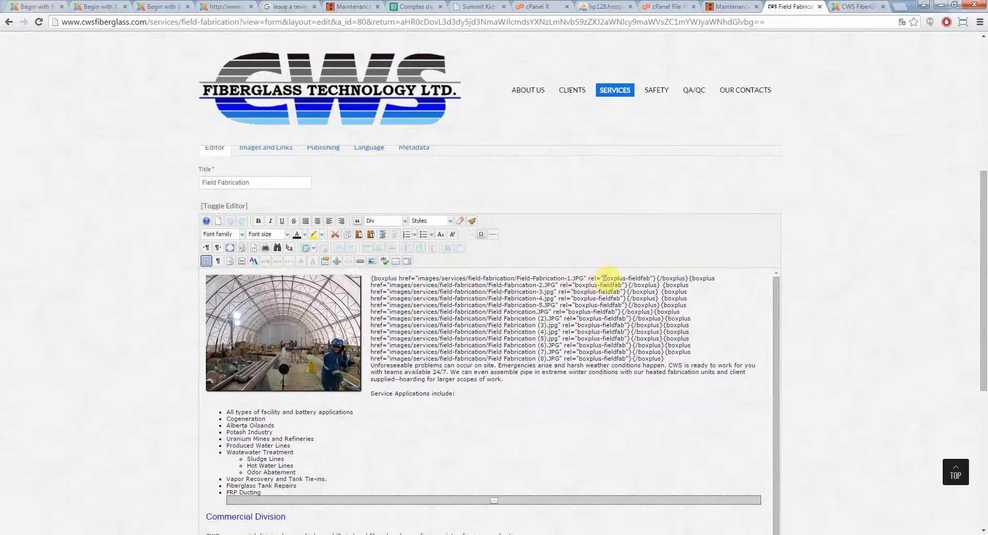
{"action": "left_click_drag", "start_coordinate": [604, 278], "coordinate": [646, 277]}
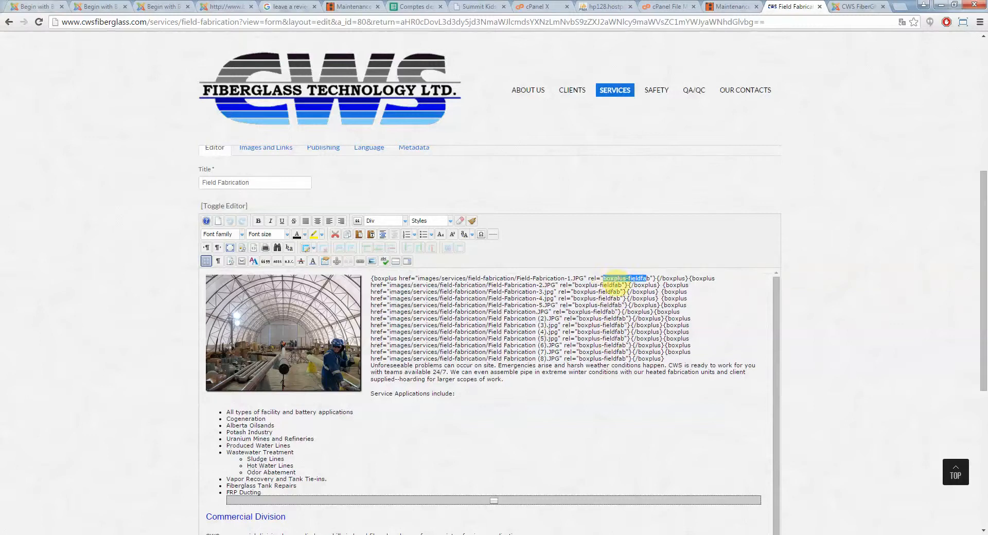
{"action": "left_click", "coordinate": [647, 278]}
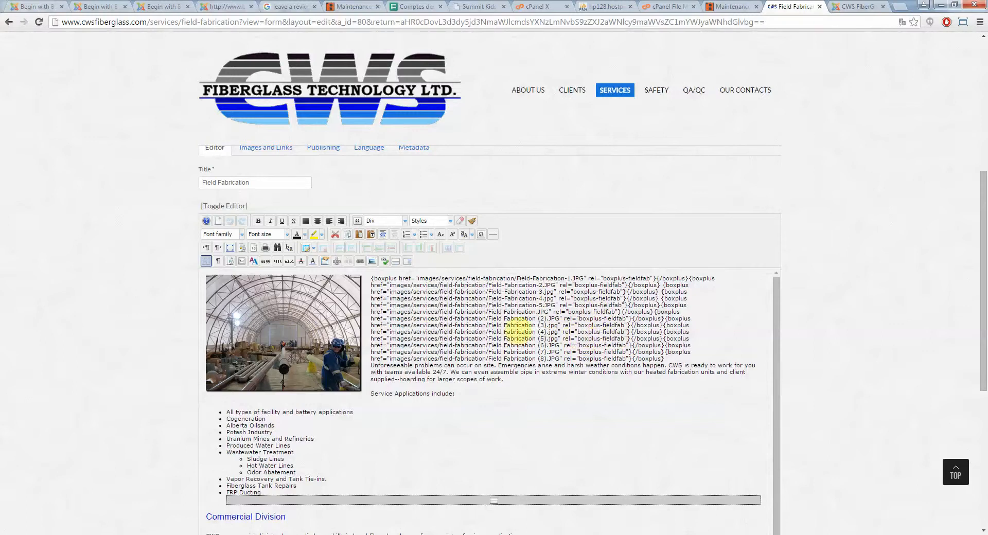
{"action": "left_click", "coordinate": [444, 320]}
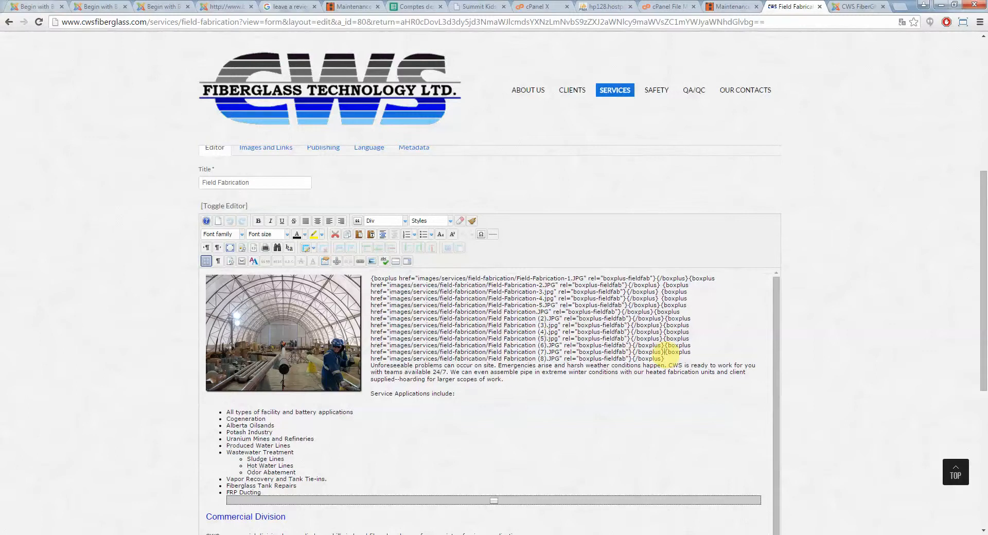
Duplicate the last boxplus gallery entry, Field Fabrication (8).JPG, at the end of the gallery code
{"action": "left_click_drag", "start_coordinate": [665, 353], "coordinate": [665, 359]}
{"action": "key", "text": "ctrl+c"}
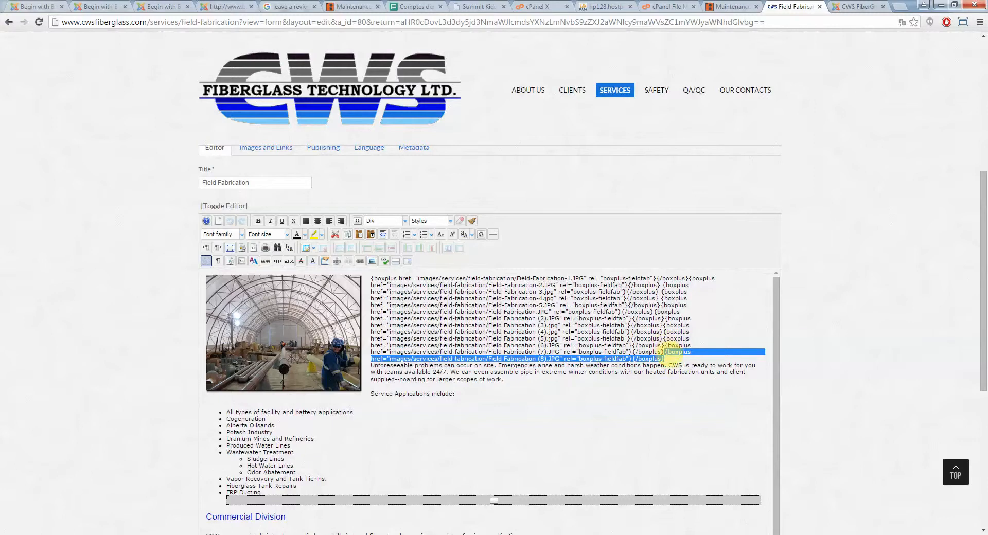
{"action": "left_click", "coordinate": [667, 360]}
{"action": "key", "text": "ctrl+v"}
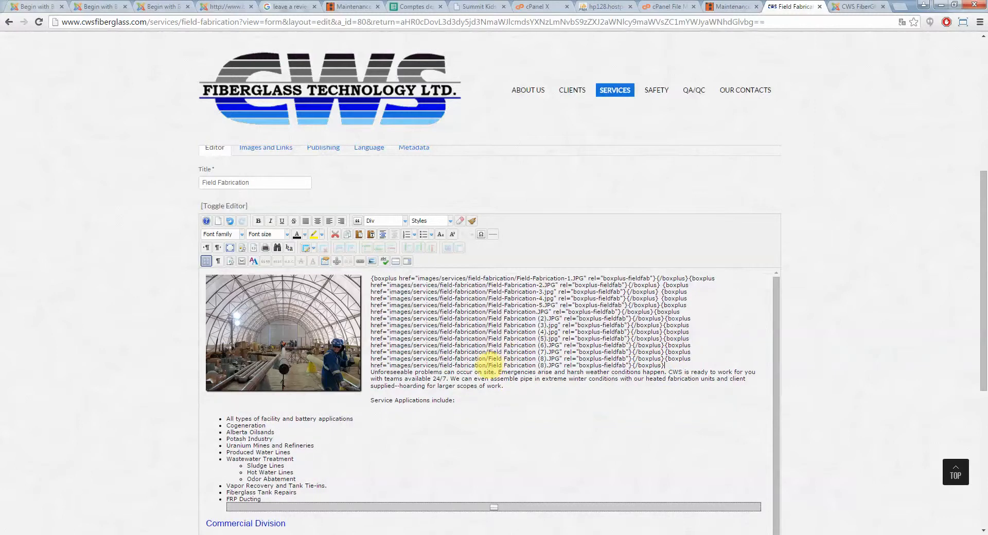
Open the Image Manager and navigate to the services > field-fabrication image folder
{"action": "left_click_drag", "start_coordinate": [491, 365], "coordinate": [559, 366]}
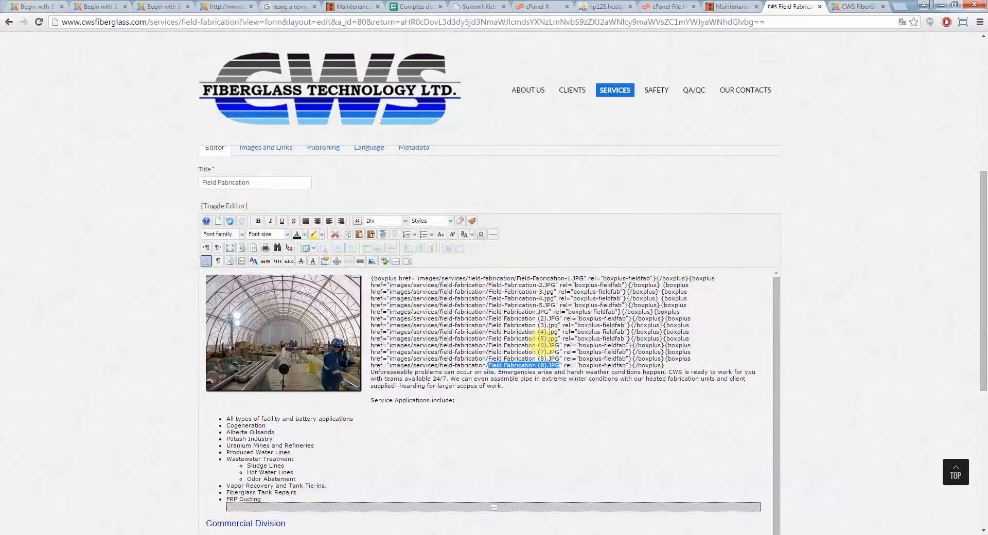
{"action": "left_click", "coordinate": [540, 342]}
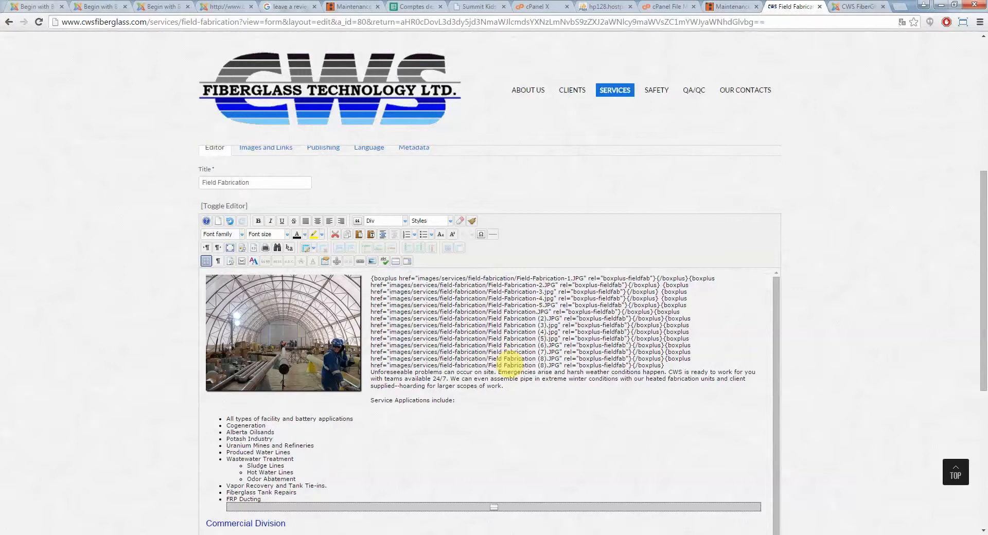
{"action": "scroll", "coordinate": [868, 307], "scroll_direction": "down", "scroll_amount": 1}
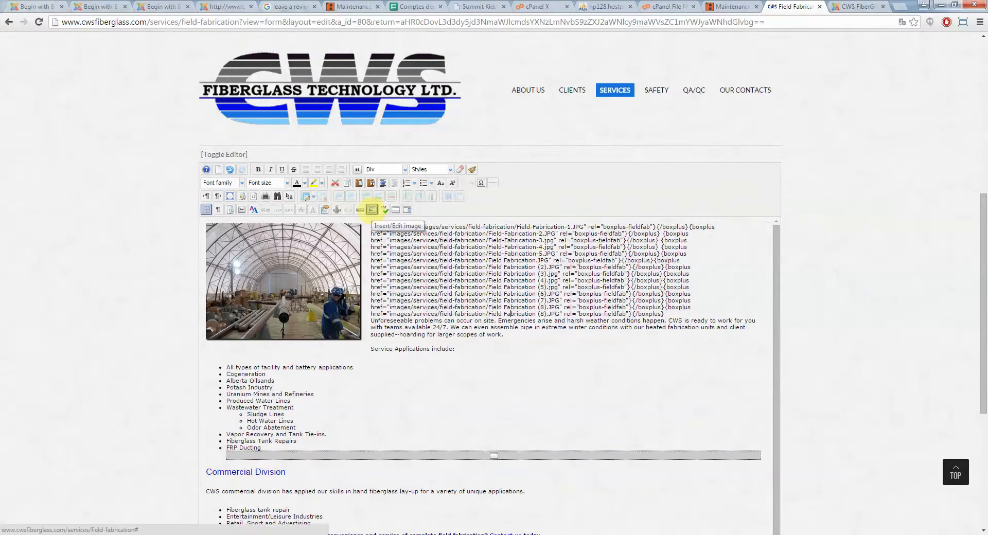
{"action": "left_click", "coordinate": [371, 210]}
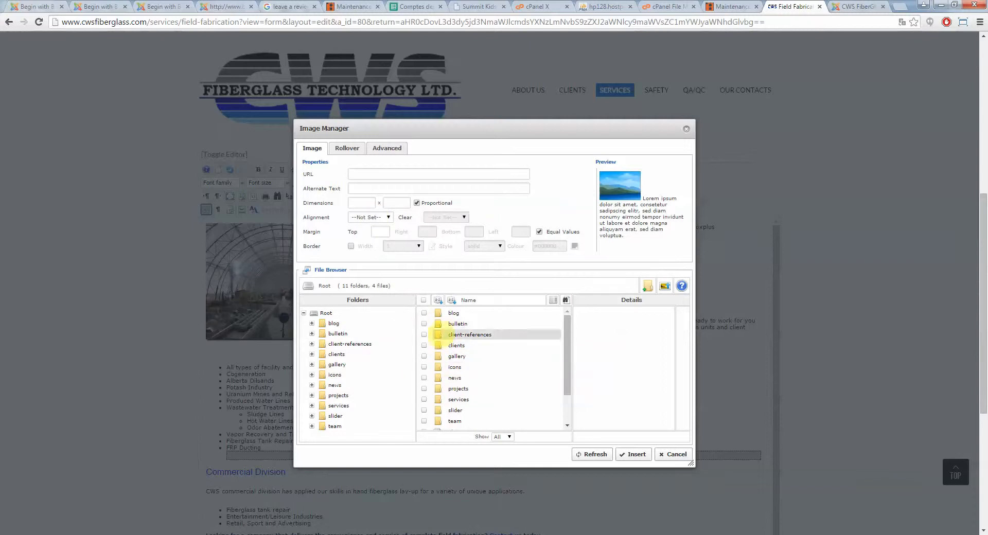
{"action": "mouse_move", "coordinate": [566, 327]}
{"action": "left_mouse_down"}
{"action": "mouse_move", "coordinate": [567, 353]}
{"action": "mouse_move", "coordinate": [567, 315]}
{"action": "mouse_move", "coordinate": [565, 323]}
{"action": "left_mouse_up"}
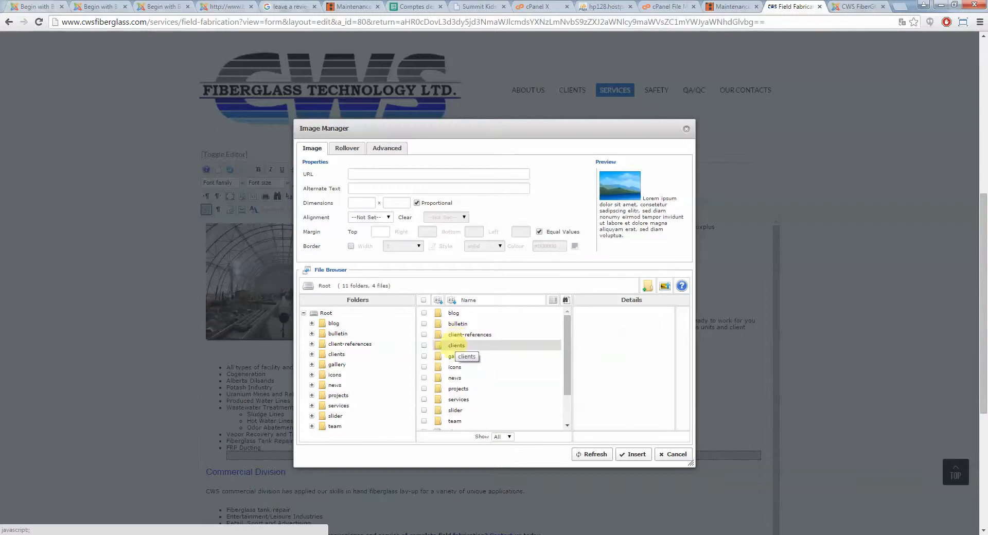
{"action": "left_click_drag", "start_coordinate": [426, 130], "coordinate": [406, 132]}
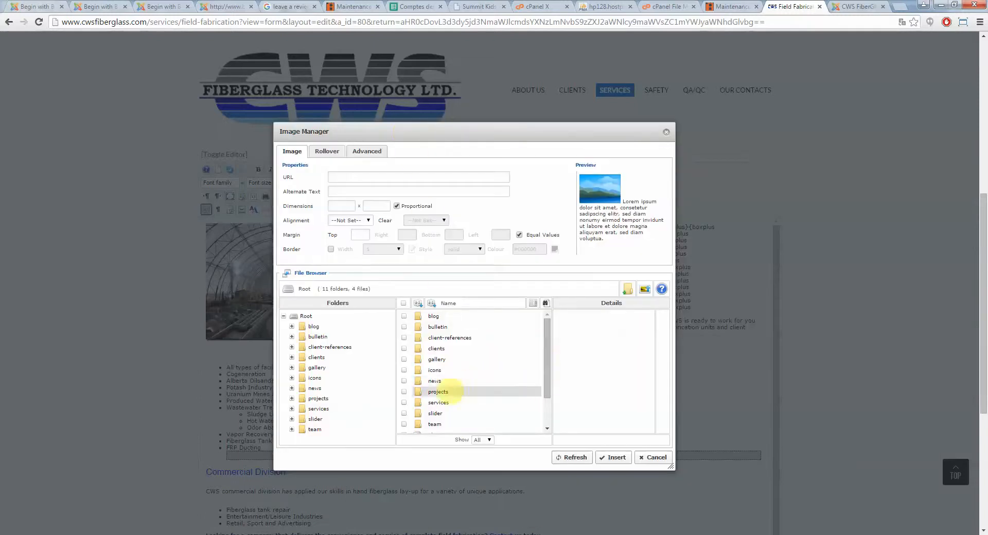
{"action": "left_click", "coordinate": [438, 402]}
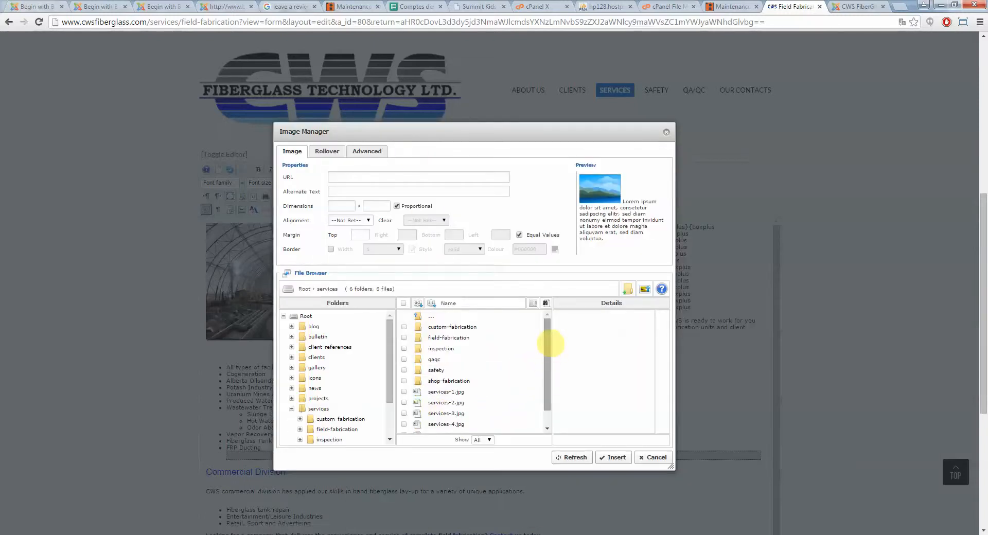
{"action": "scroll", "coordinate": [550, 342], "scroll_direction": "down", "scroll_amount": 1}
{"action": "scroll", "coordinate": [546, 340], "scroll_direction": "up", "scroll_amount": 1}
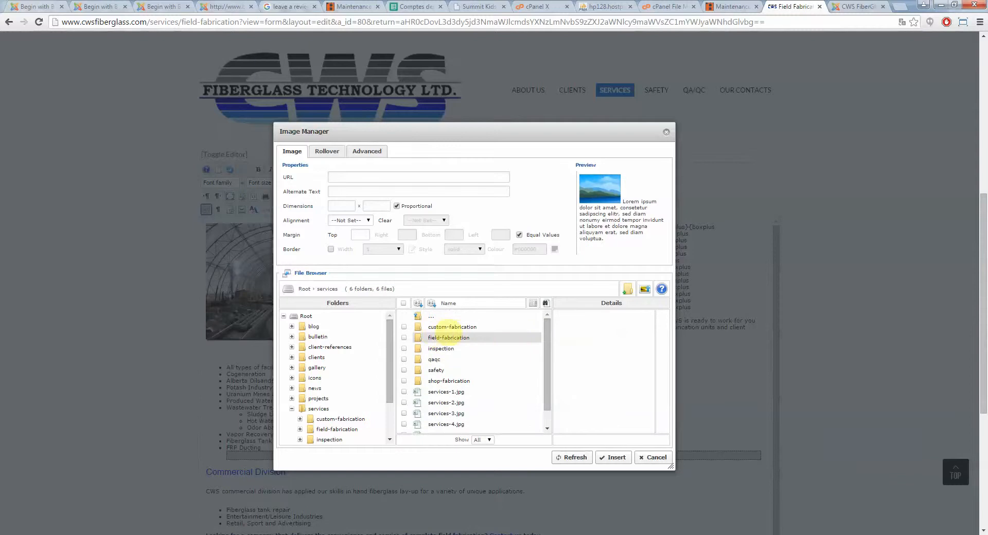
{"action": "left_click", "coordinate": [443, 337]}
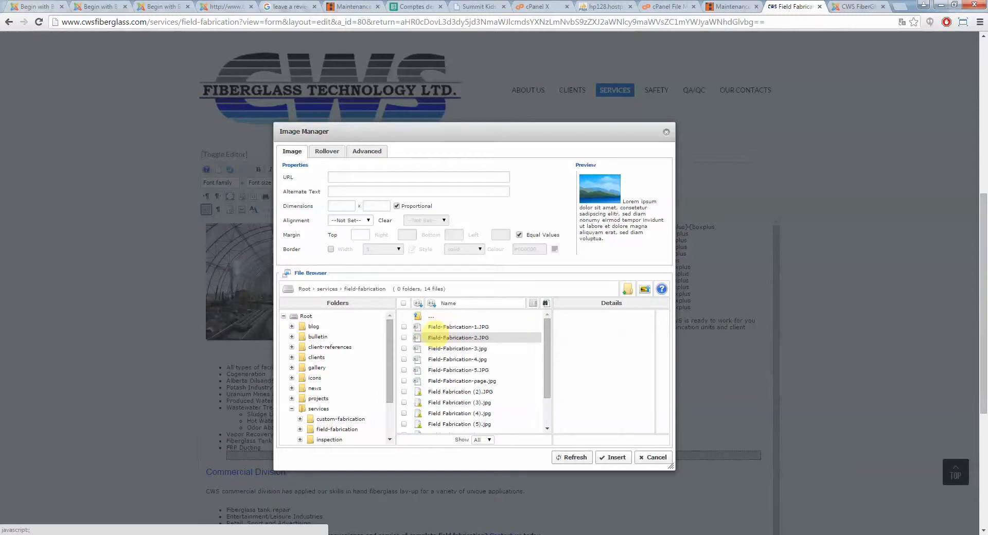
Browse the field-fabrication image files and the upload option, then cancel the Image Manager
{"action": "scroll", "coordinate": [548, 333], "scroll_direction": "down", "scroll_amount": 1}
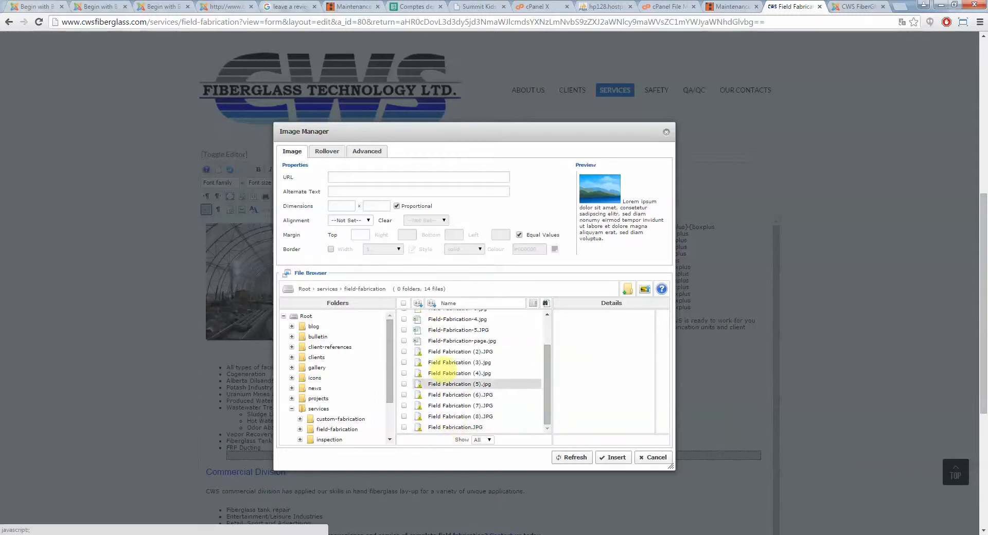
{"action": "left_click_drag", "start_coordinate": [547, 396], "coordinate": [542, 346]}
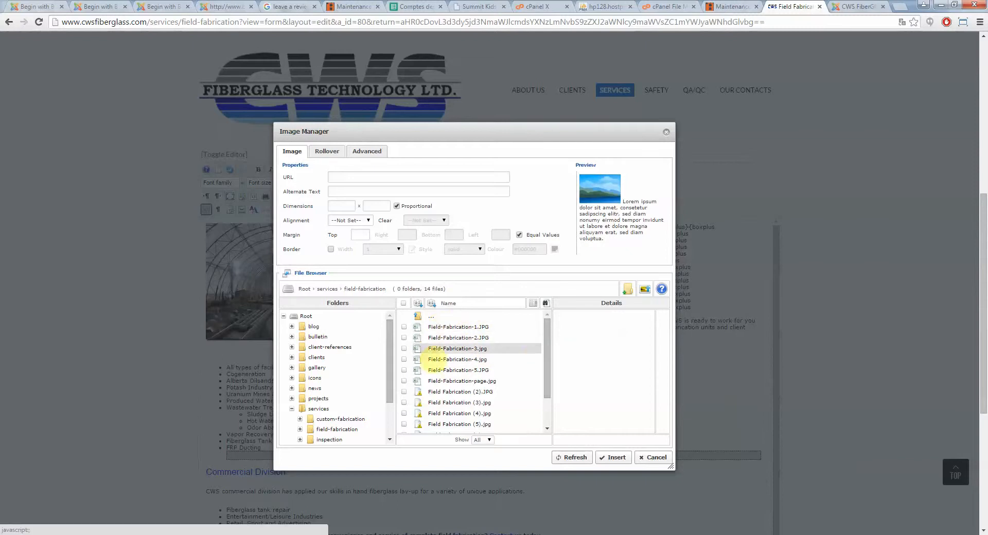
{"action": "scroll", "coordinate": [535, 360], "scroll_direction": "down", "scroll_amount": 1}
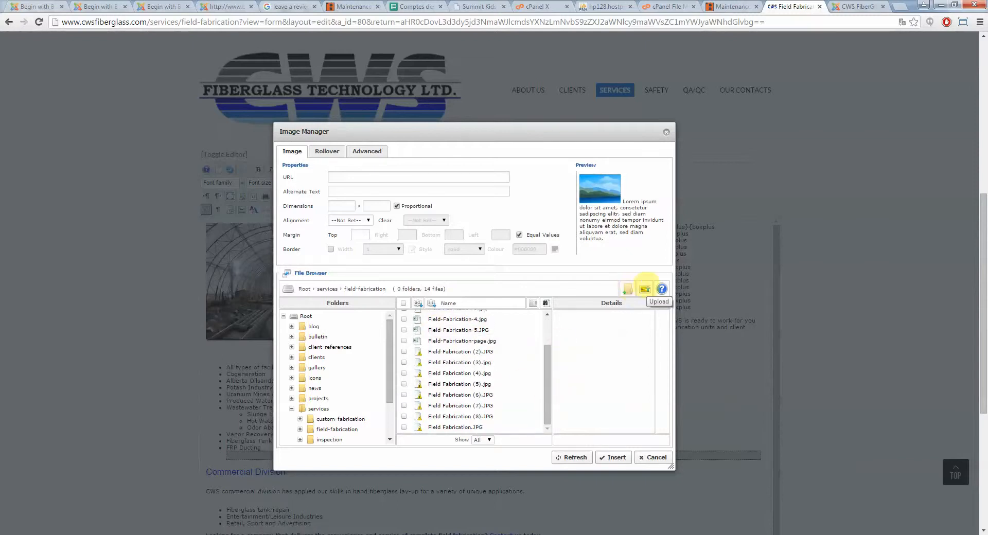
{"action": "scroll", "coordinate": [546, 365], "scroll_direction": "up", "scroll_amount": 2}
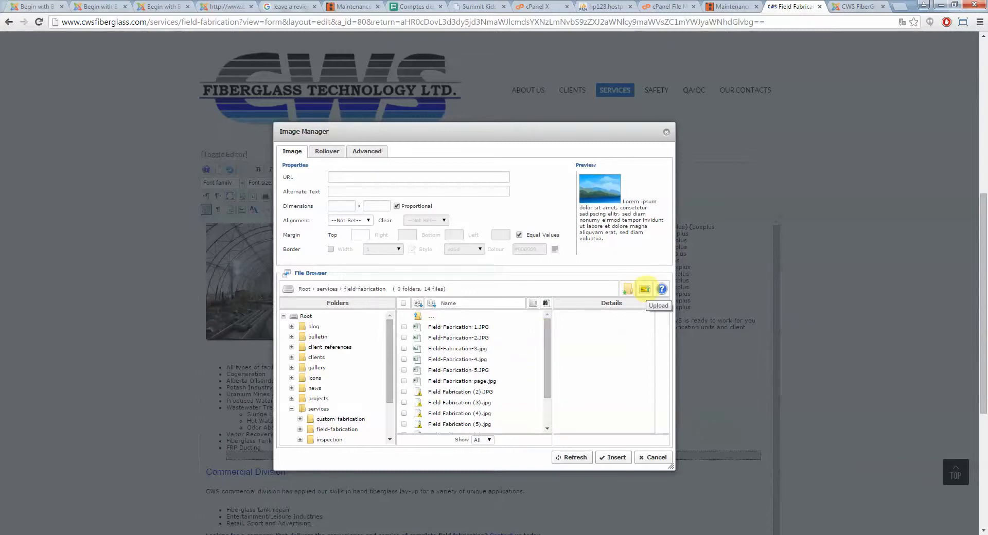
{"action": "left_click", "coordinate": [645, 289]}
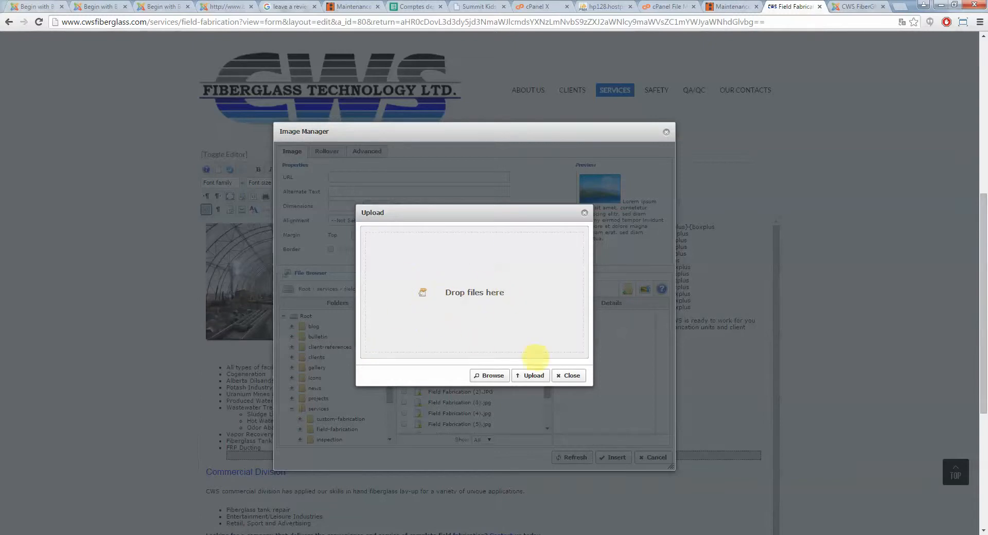
{"action": "left_click", "coordinate": [534, 376]}
{"action": "left_click", "coordinate": [455, 359]}
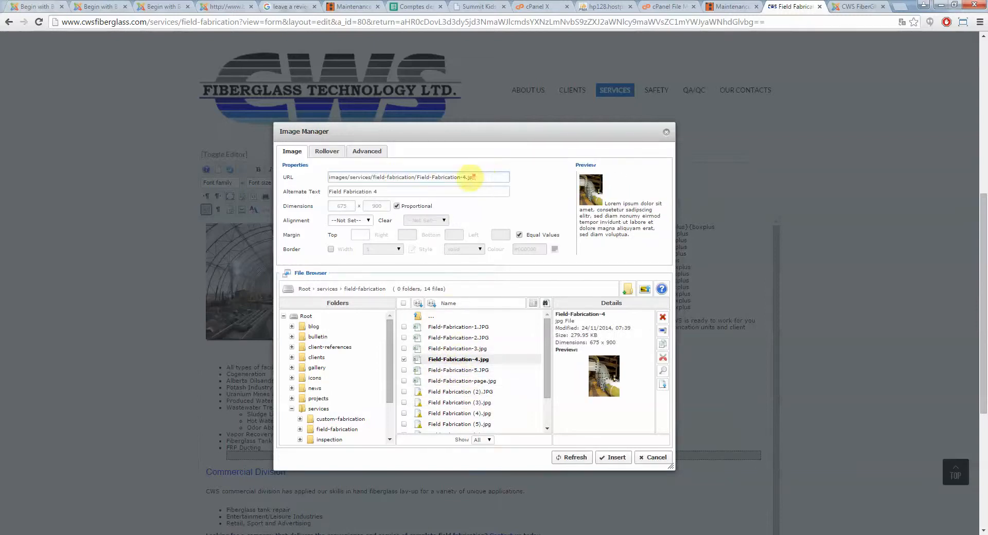
{"action": "left_click_drag", "start_coordinate": [478, 177], "coordinate": [287, 177]}
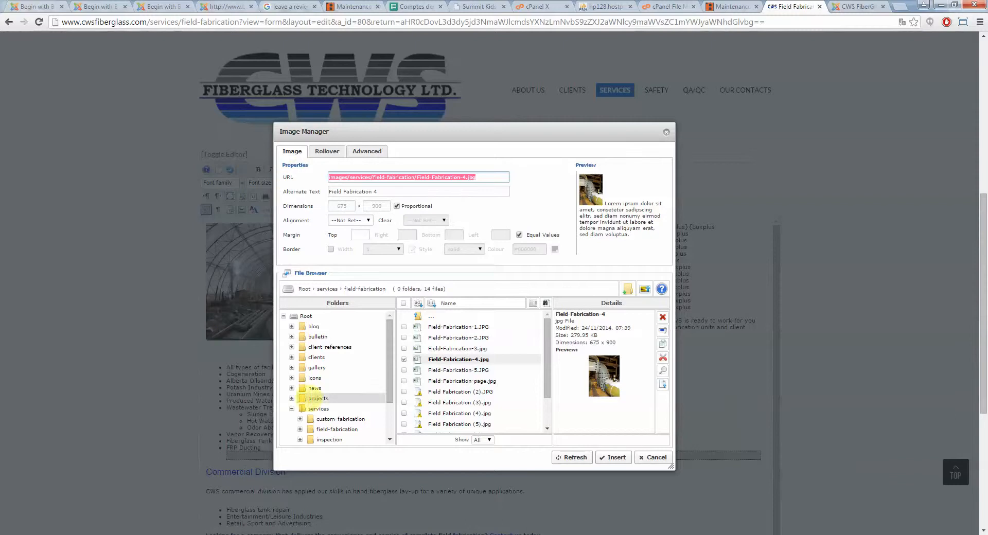
{"action": "left_click", "coordinate": [654, 457]}
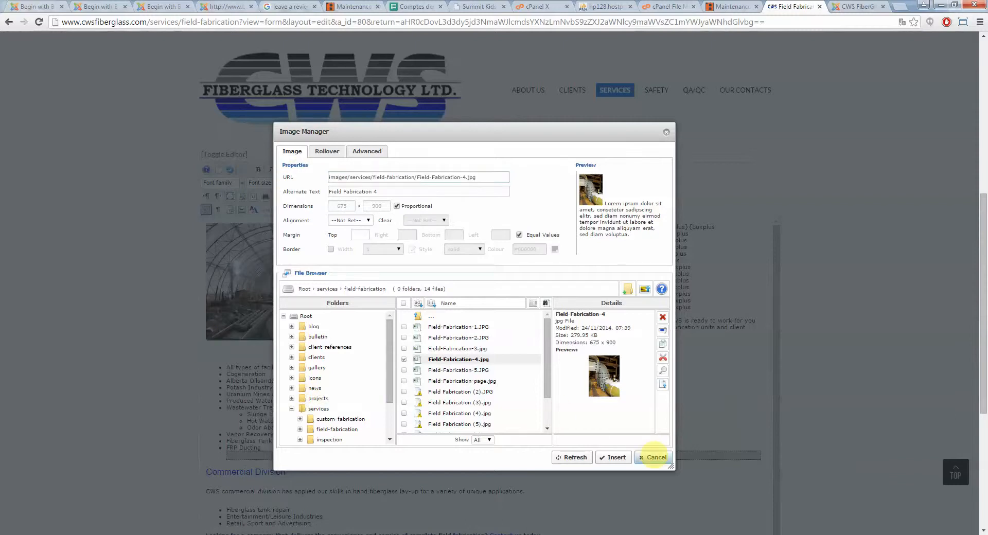
Review the image file list and the article's Service Applications list below the gallery
{"action": "left_click_drag", "start_coordinate": [427, 314], "coordinate": [477, 314]}
{"action": "left_click", "coordinate": [547, 314]}
{"action": "scroll", "coordinate": [493, 316], "scroll_direction": "down", "scroll_amount": 1}
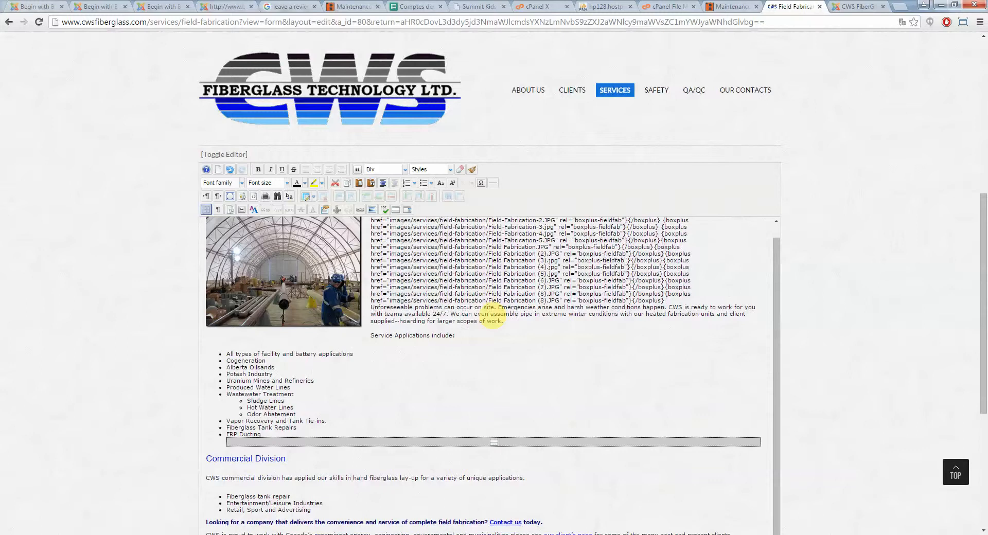
{"action": "scroll", "coordinate": [465, 287], "scroll_direction": "down", "scroll_amount": 1}
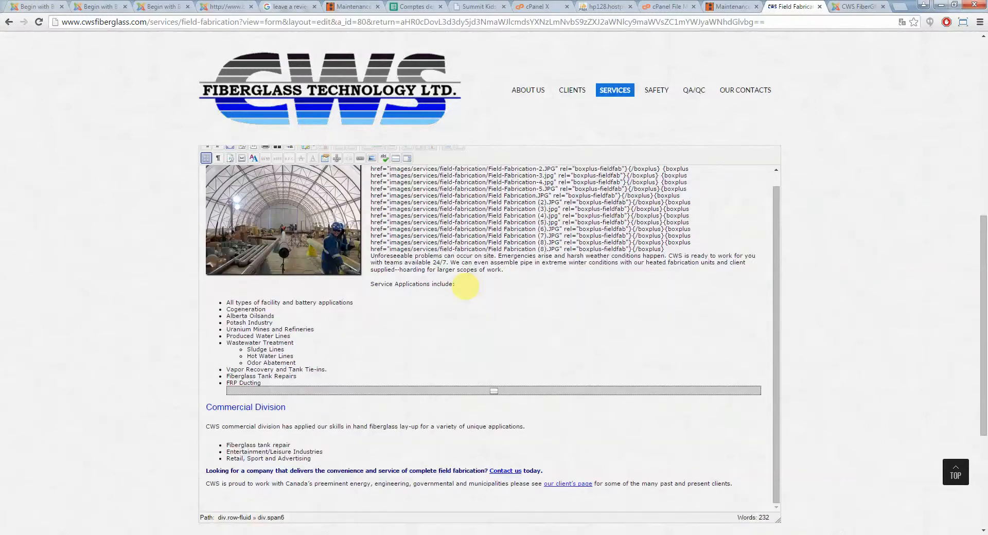
{"action": "scroll", "coordinate": [466, 286], "scroll_direction": "down", "scroll_amount": 1}
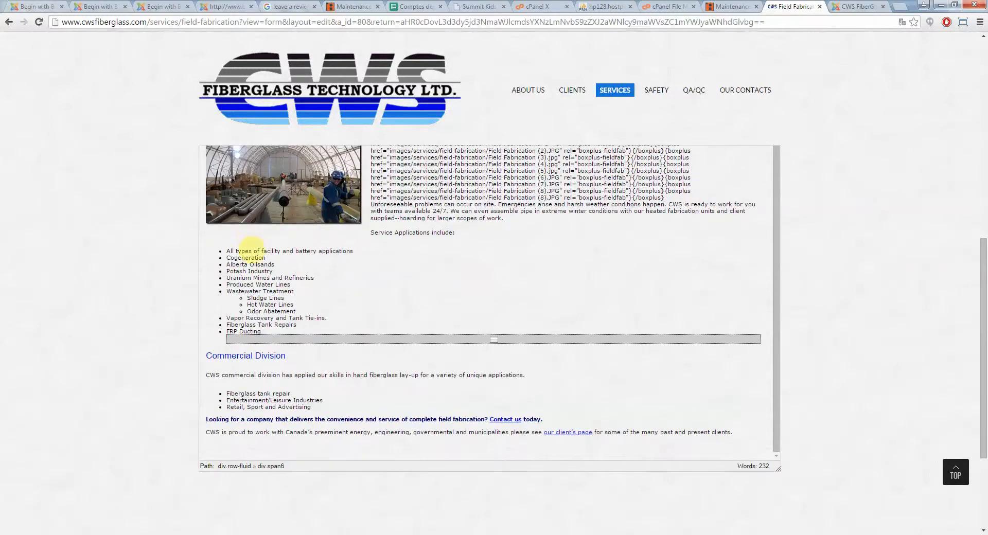
{"action": "left_click_drag", "start_coordinate": [236, 251], "coordinate": [248, 304]}
{"action": "scroll", "coordinate": [761, 269], "scroll_direction": "up", "scroll_amount": 3}
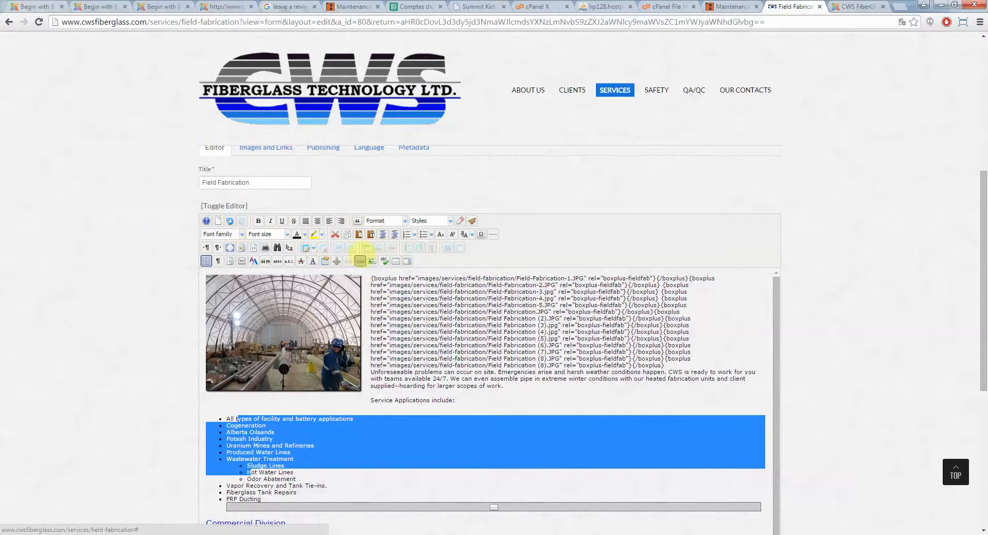
{"action": "left_click", "coordinate": [413, 343]}
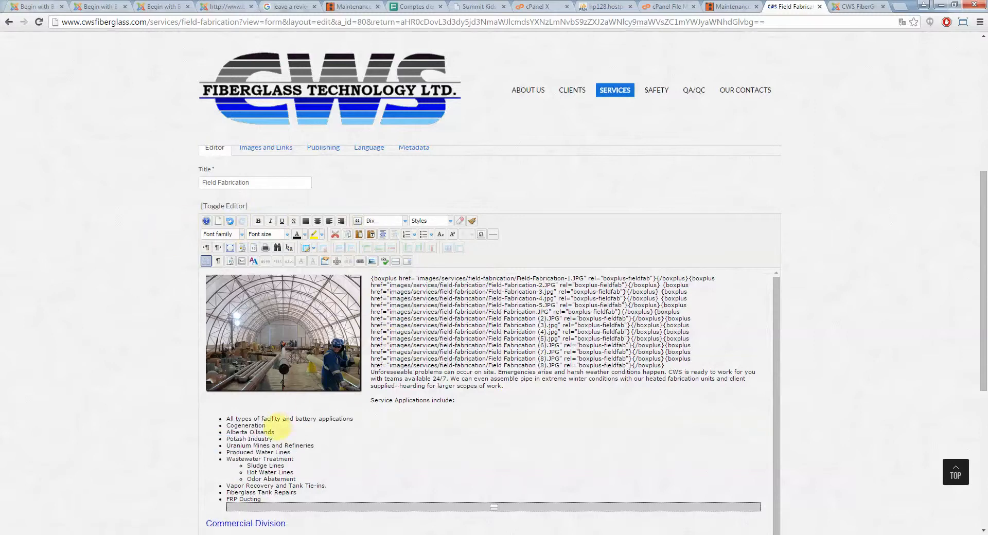
Select the word 'facility' in the Service Applications list and start a link to the Shop Fabrication menu item
{"action": "left_click", "coordinate": [258, 439]}
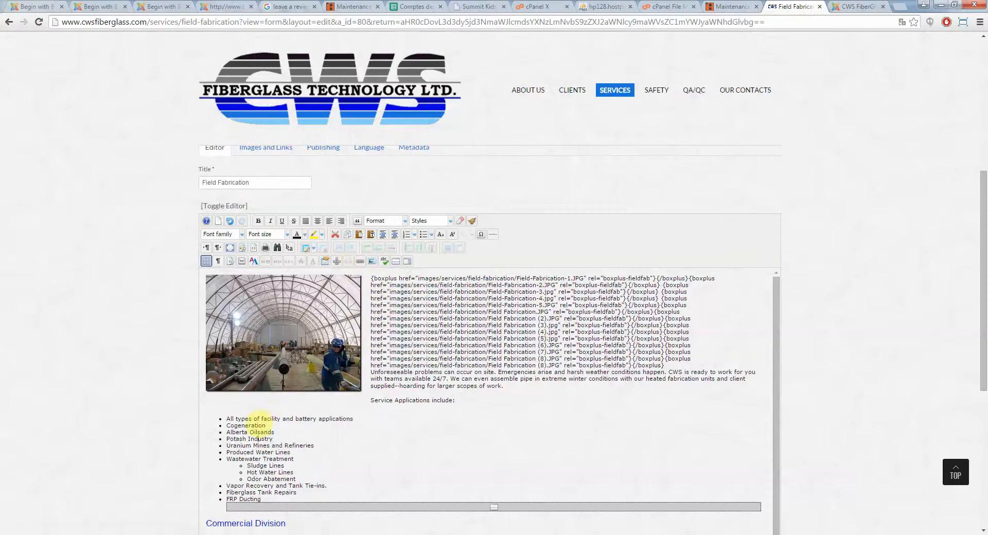
{"action": "mouse_move", "coordinate": [268, 417]}
{"action": "left_mouse_down"}
{"action": "mouse_move", "coordinate": [291, 419]}
{"action": "mouse_move", "coordinate": [281, 419]}
{"action": "left_mouse_up"}
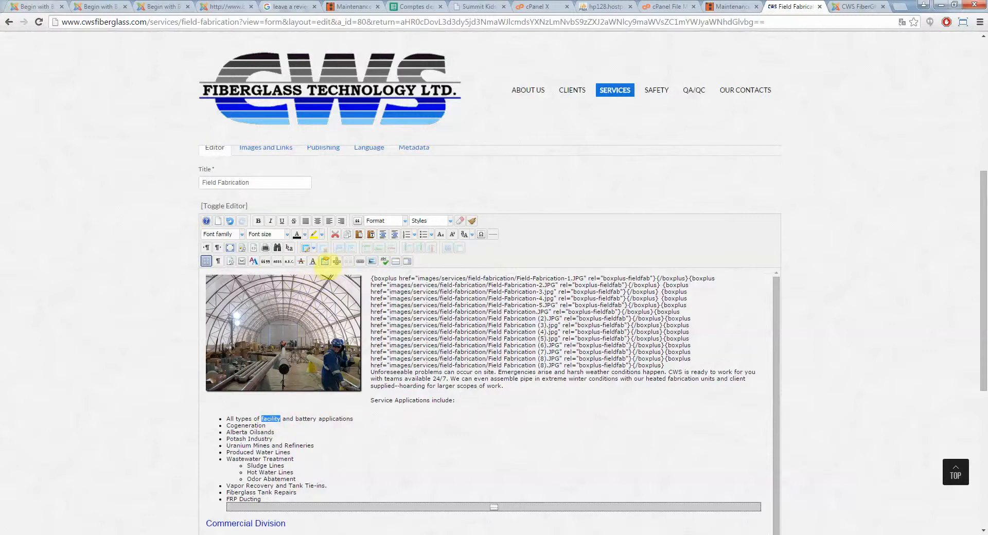
{"action": "left_click", "coordinate": [359, 261]}
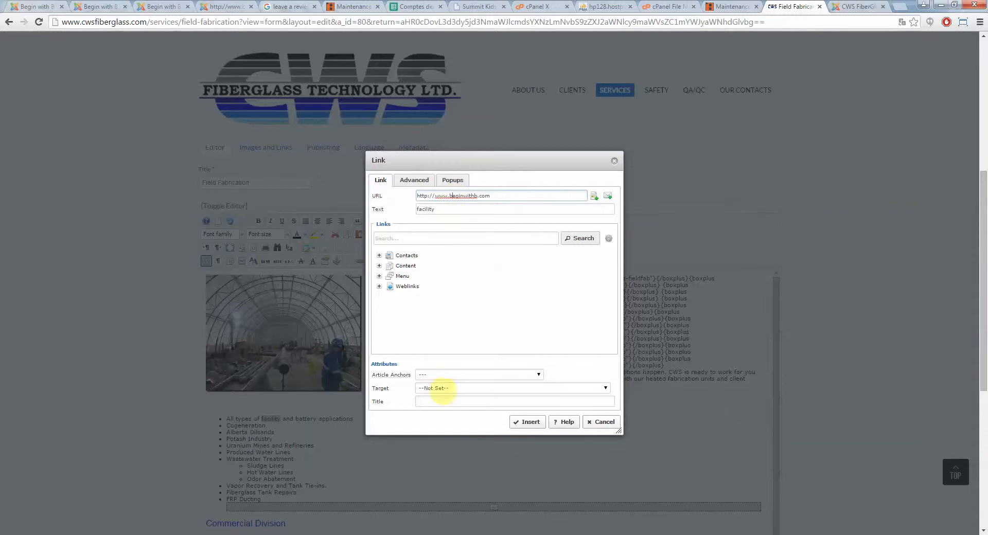
{"action": "left_click", "coordinate": [443, 388]}
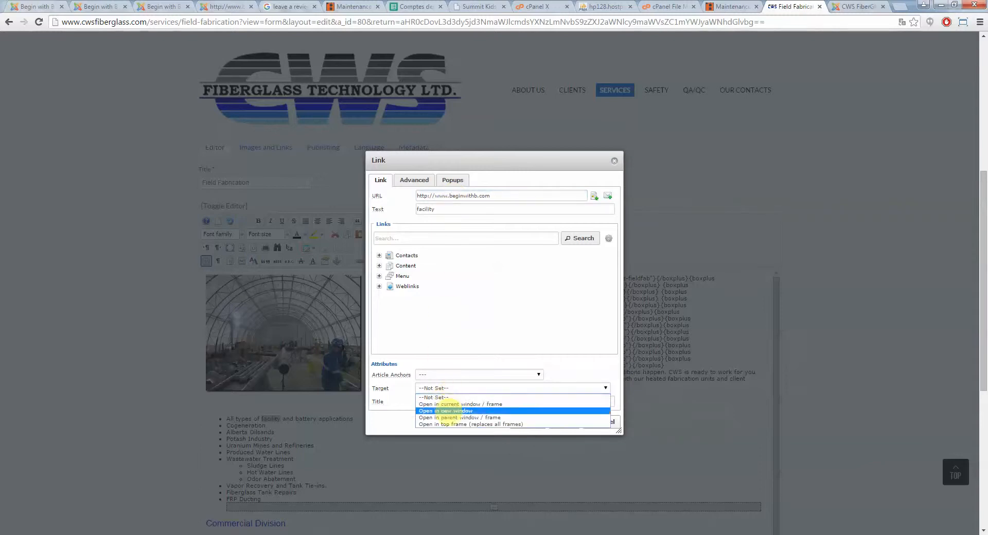
{"action": "left_click", "coordinate": [446, 410]}
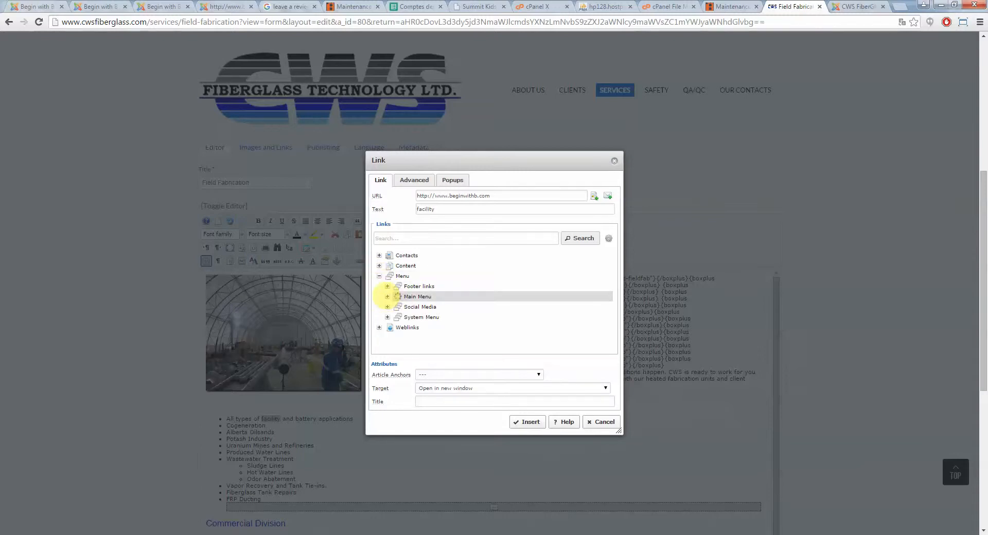
{"action": "scroll", "coordinate": [454, 324], "scroll_direction": "down", "scroll_amount": 1}
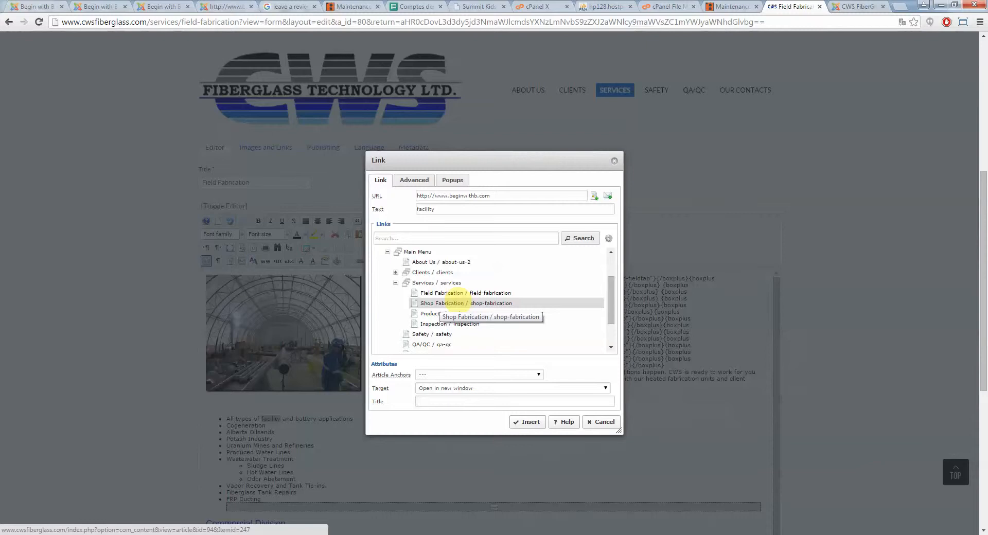
{"action": "left_click", "coordinate": [456, 304]}
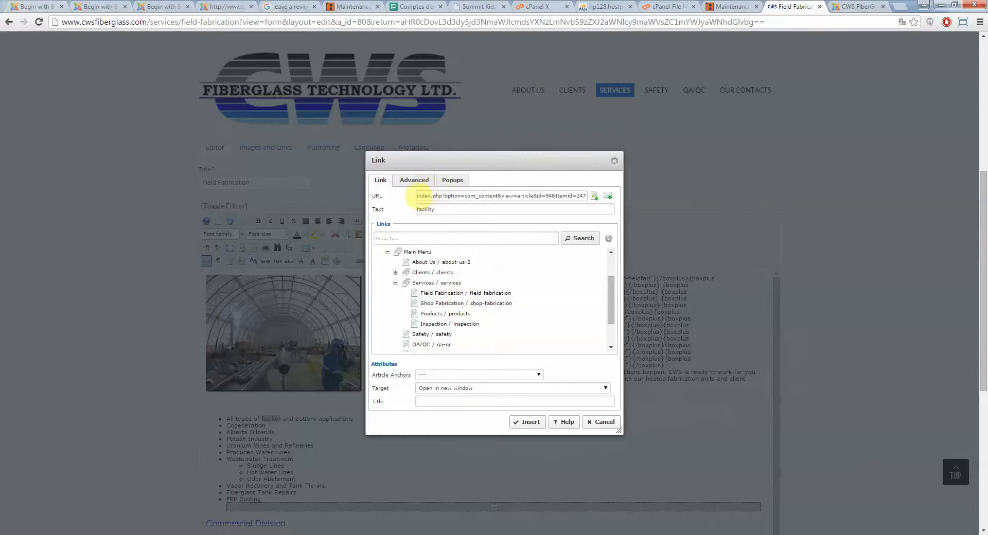
Set the link's target to --Not Set-- and insert the Shop Fabrication link on 'facility'
{"action": "left_click_drag", "start_coordinate": [418, 196], "coordinate": [573, 196]}
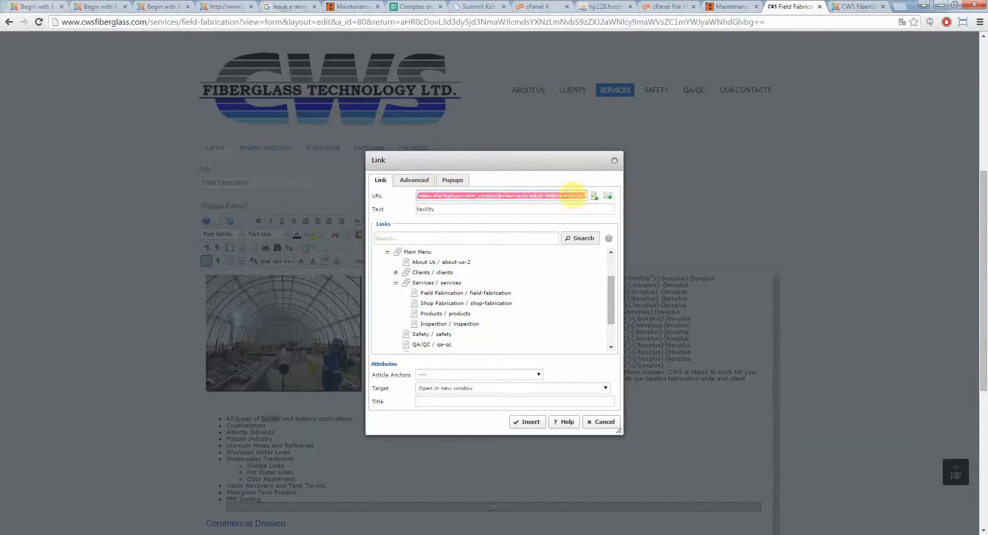
{"action": "left_click", "coordinate": [445, 196]}
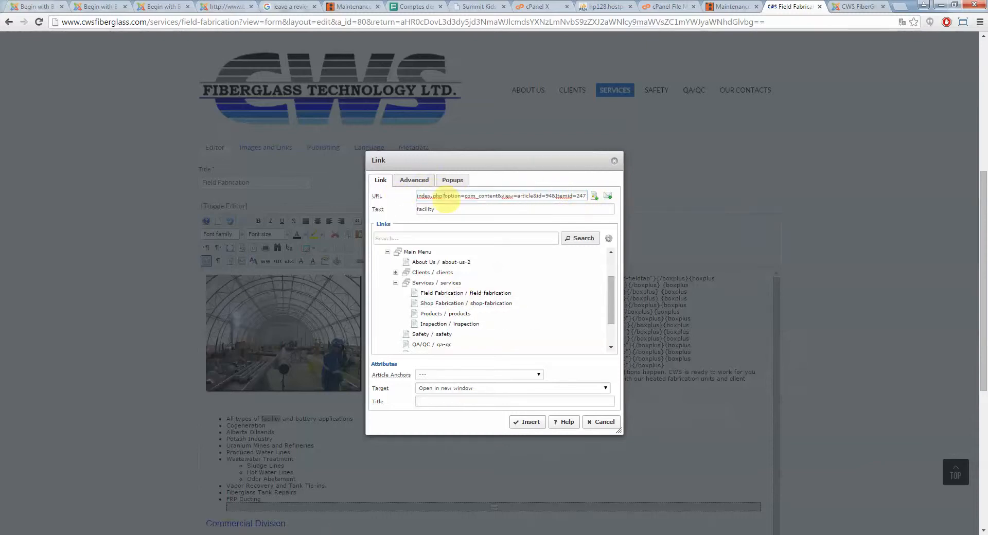
{"action": "left_click_drag", "start_coordinate": [452, 196], "coordinate": [604, 197]}
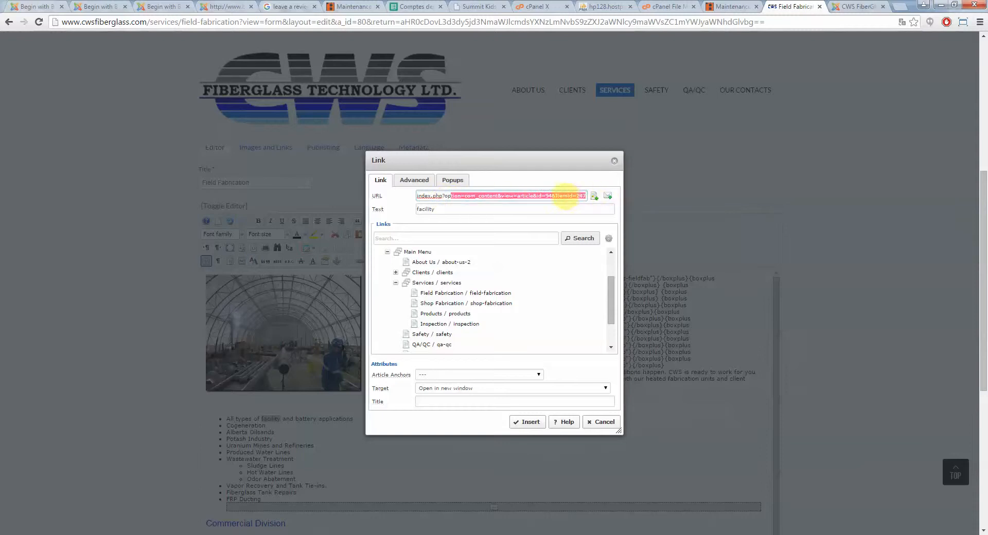
{"action": "left_click", "coordinate": [563, 196]}
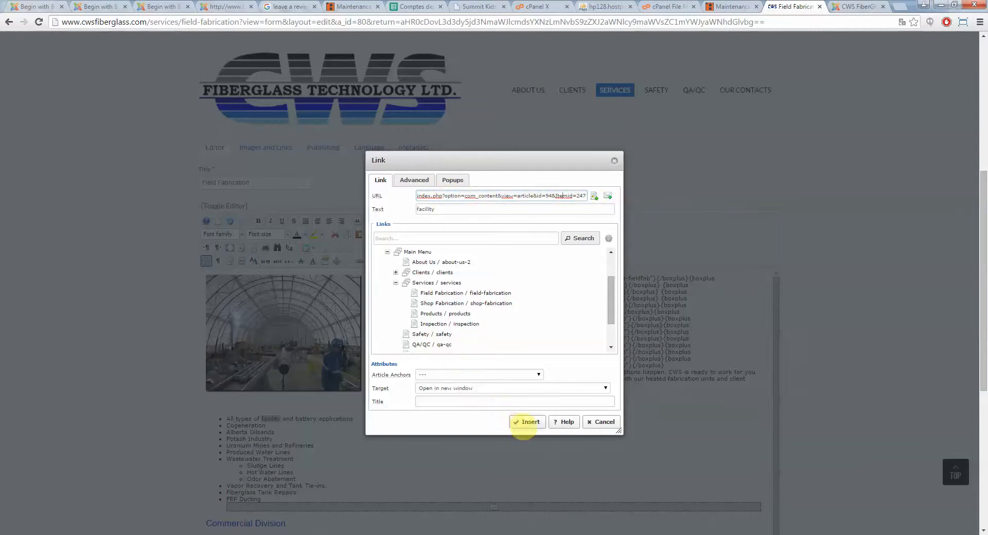
{"action": "left_click", "coordinate": [494, 387]}
{"action": "left_click", "coordinate": [437, 397]}
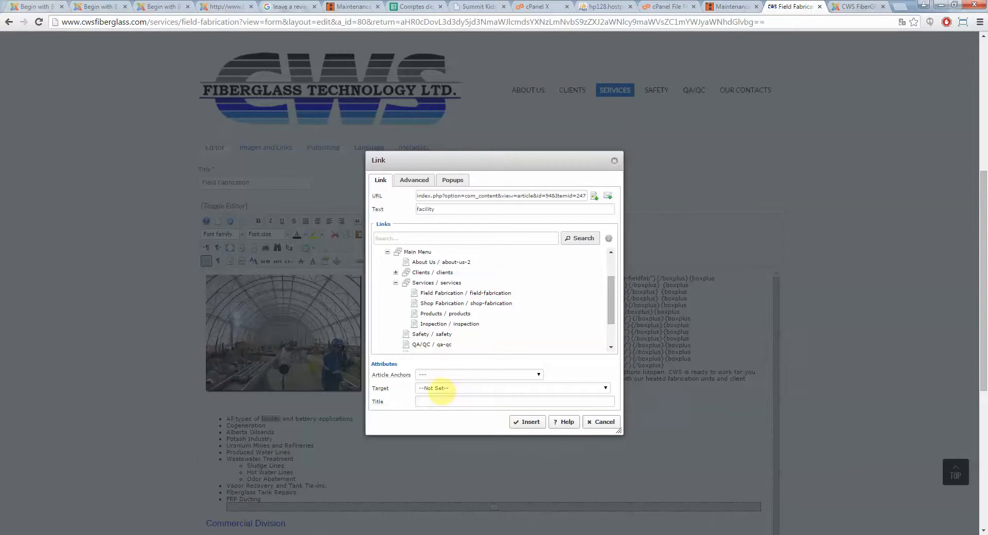
{"action": "left_click", "coordinate": [528, 422]}
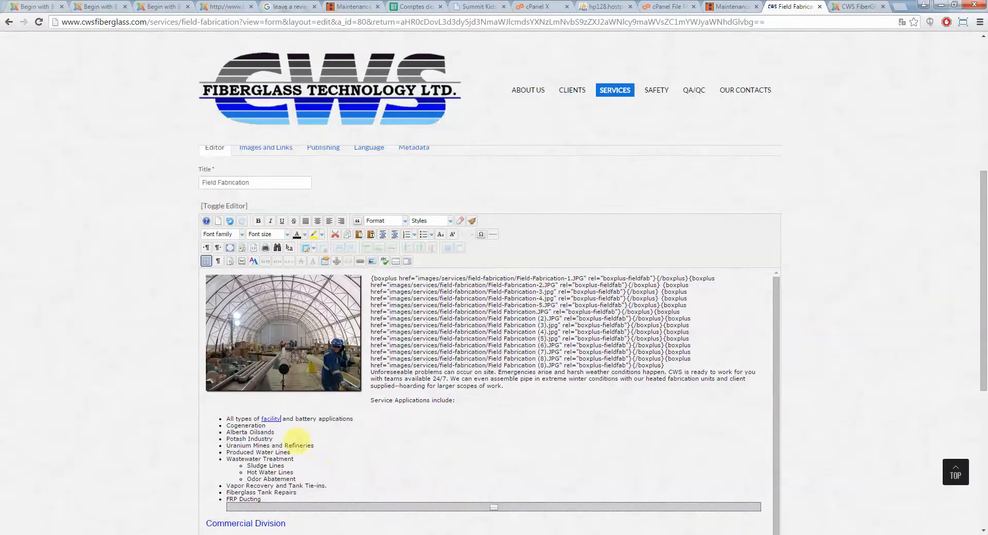
{"action": "left_click", "coordinate": [275, 419]}
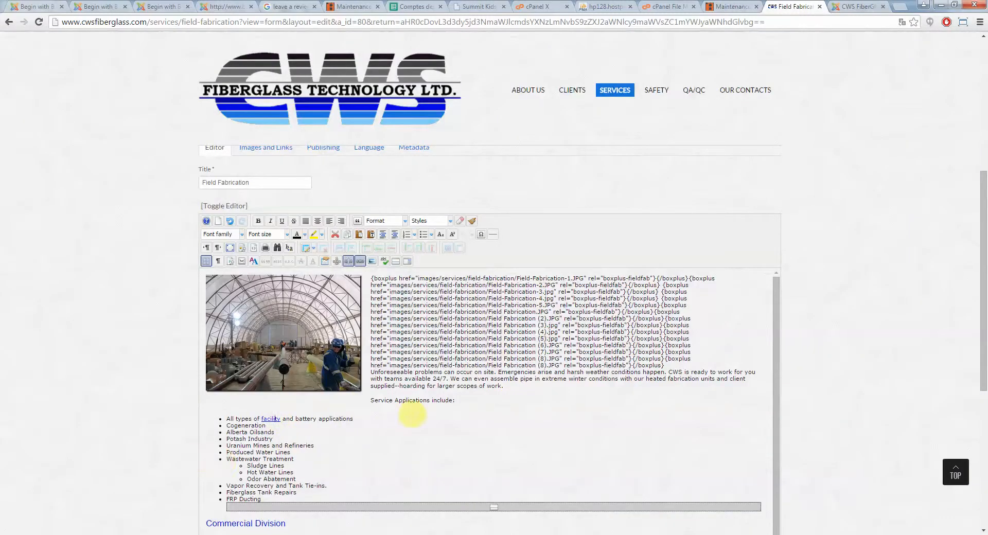
{"action": "scroll", "coordinate": [414, 414], "scroll_direction": "down", "scroll_amount": 3}
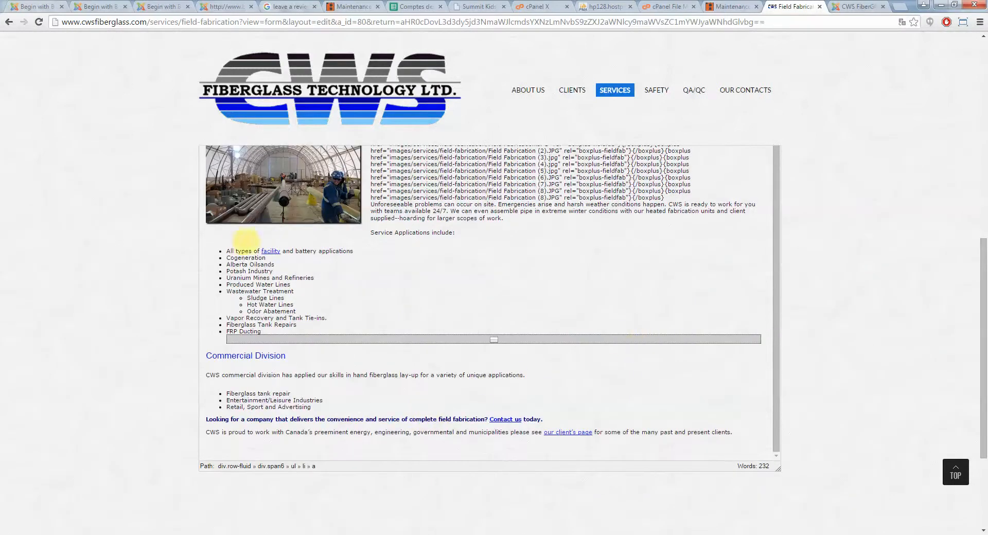
{"action": "scroll", "coordinate": [280, 288], "scroll_direction": "up", "scroll_amount": 2}
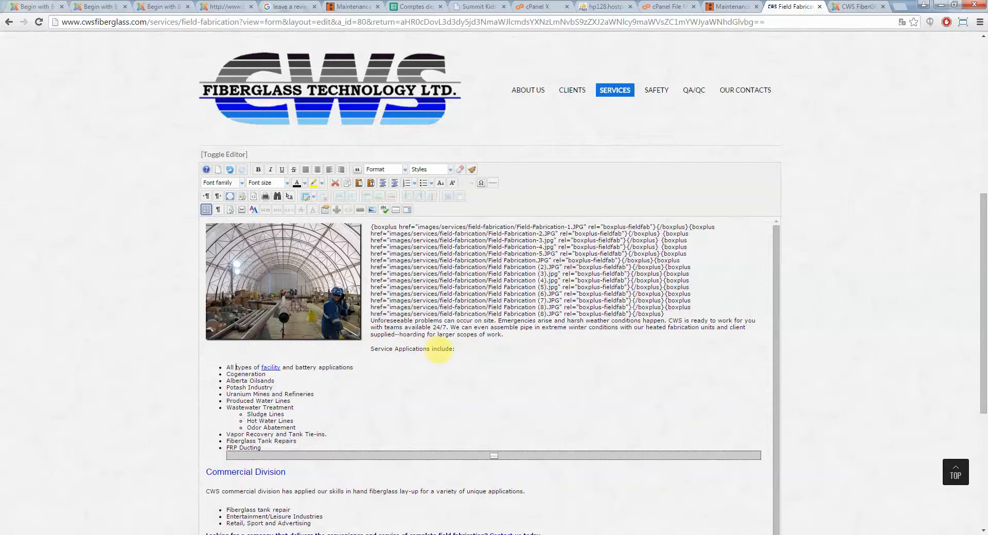
Add three placeholder lines 'dawmdoawmd', 'dawadmwiaodmwa' and 'dwamdiowadm' below the introductory paragraph
{"action": "left_click_drag", "start_coordinate": [437, 350], "coordinate": [395, 350]}
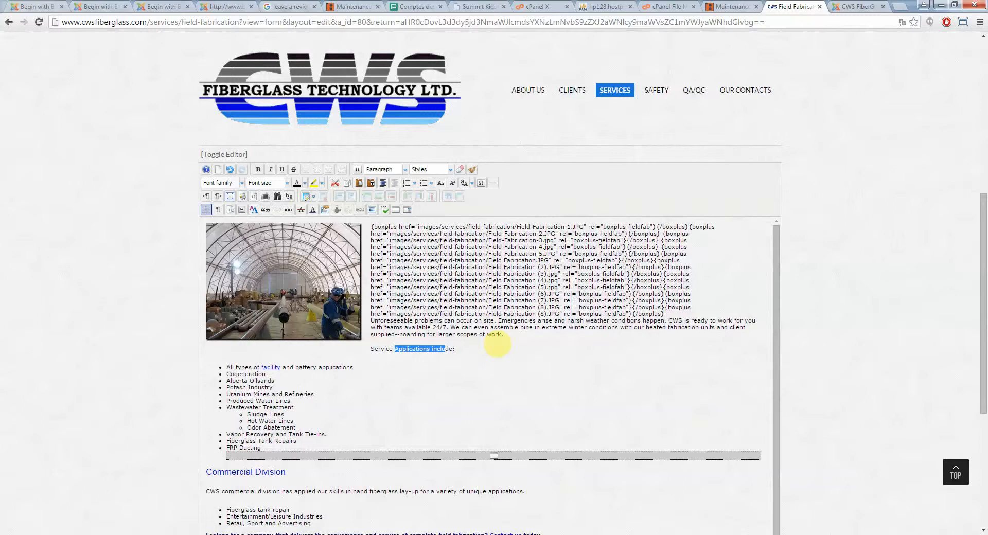
{"action": "left_click", "coordinate": [472, 334]}
{"action": "key", "text": "Return"}
{"action": "key", "text": "Return"}
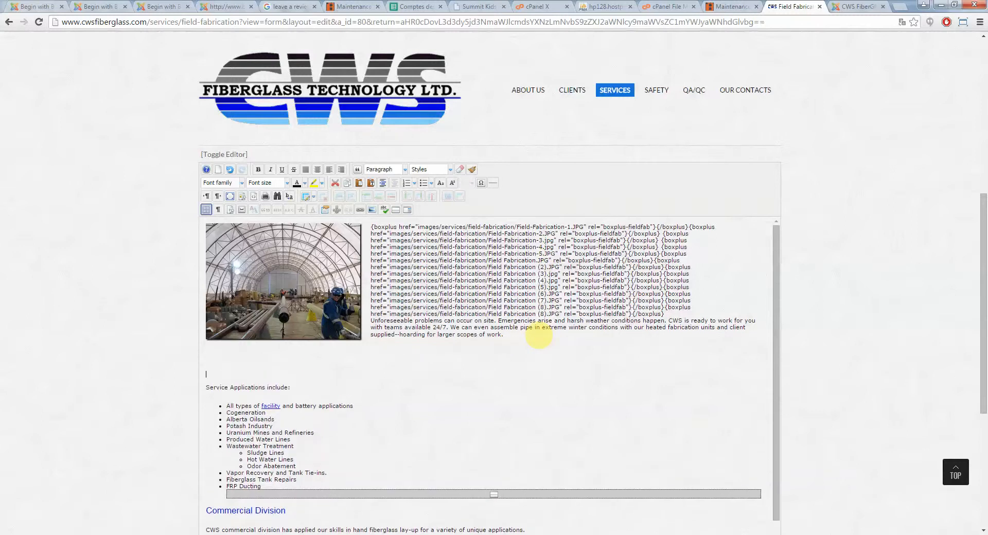
{"action": "type", "text": "dawmdoawmd"}
{"action": "key", "text": "Return"}
{"action": "type", "text": "dawadmwiaodmwa"}
{"action": "key", "text": "Return"}
{"action": "type", "text": "dwamdiowadm"}
{"action": "key", "text": "Return"}
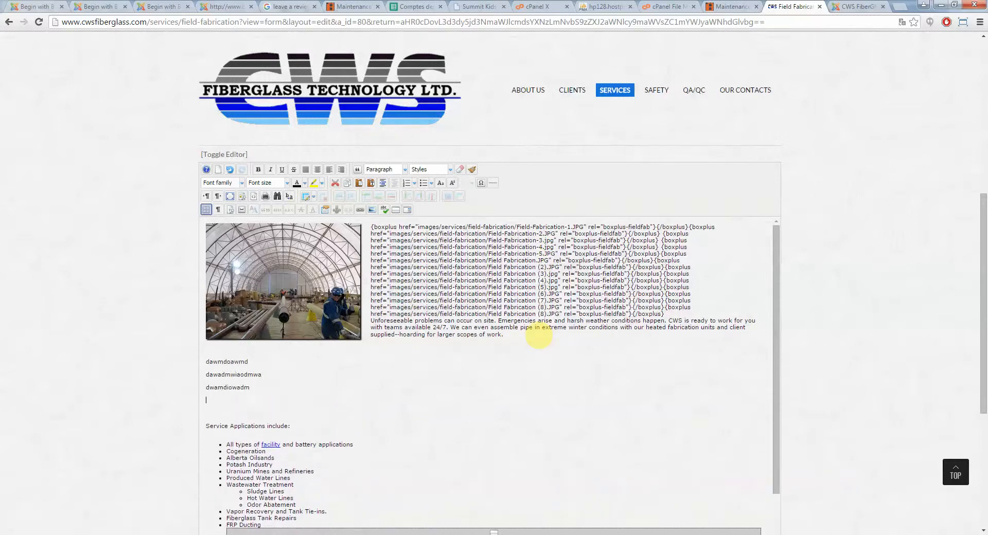
Format the three placeholder lines as a bulleted list
{"action": "left_click_drag", "start_coordinate": [248, 394], "coordinate": [207, 362]}
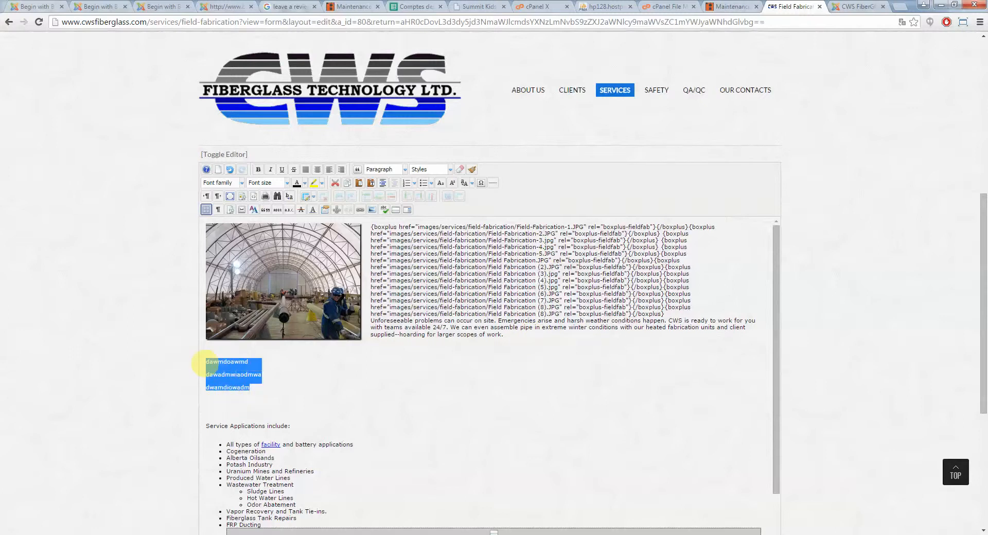
{"action": "left_click", "coordinate": [425, 183]}
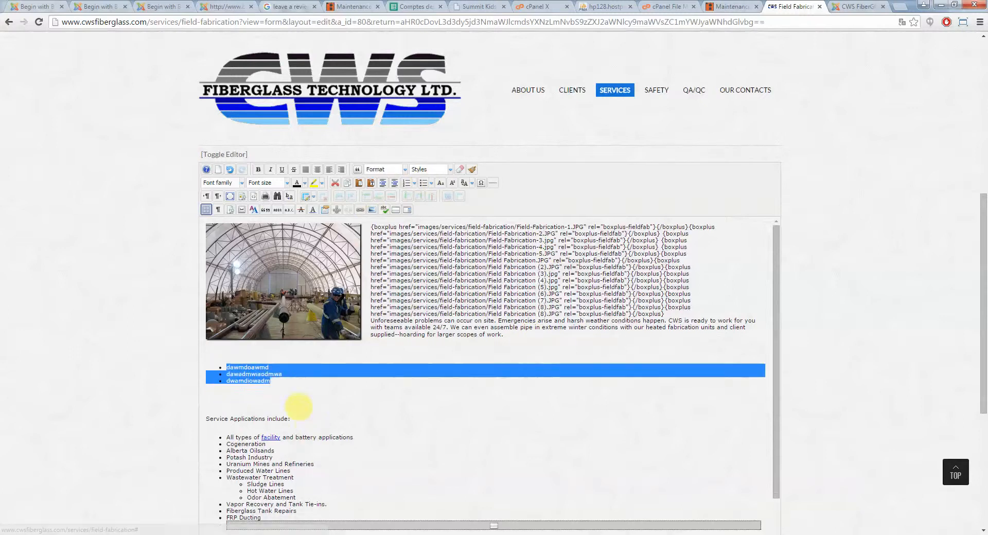
{"action": "left_click", "coordinate": [267, 381]}
{"action": "left_click", "coordinate": [254, 370]}
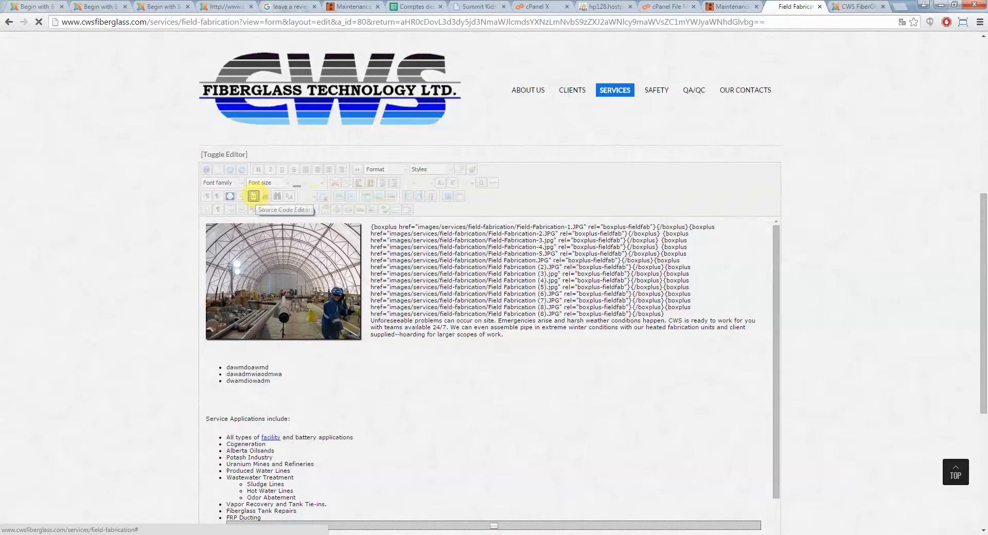
Examine the new list's HTML in the source code editor, then return to the visual editor
{"action": "left_click", "coordinate": [254, 196]}
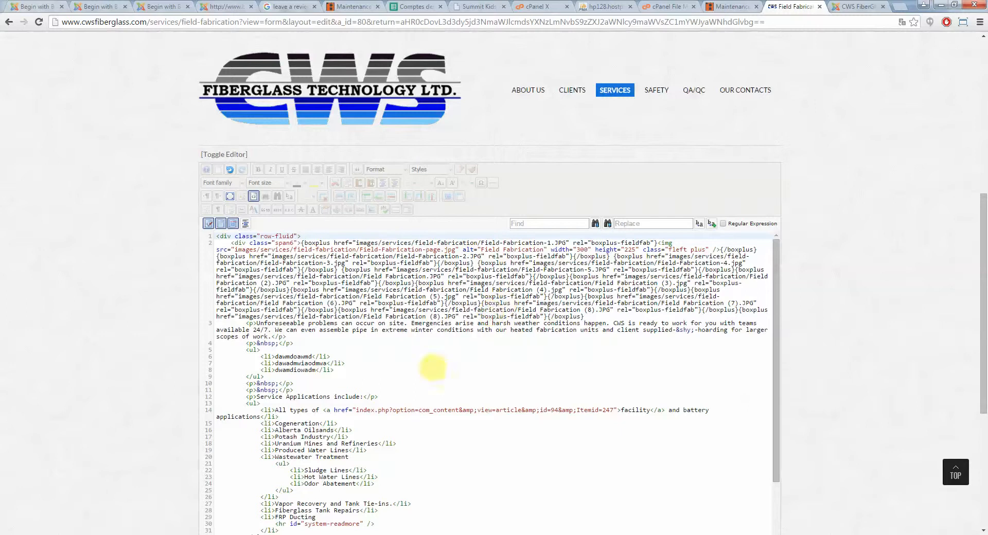
{"action": "scroll", "coordinate": [902, 326], "scroll_direction": "down", "scroll_amount": 2}
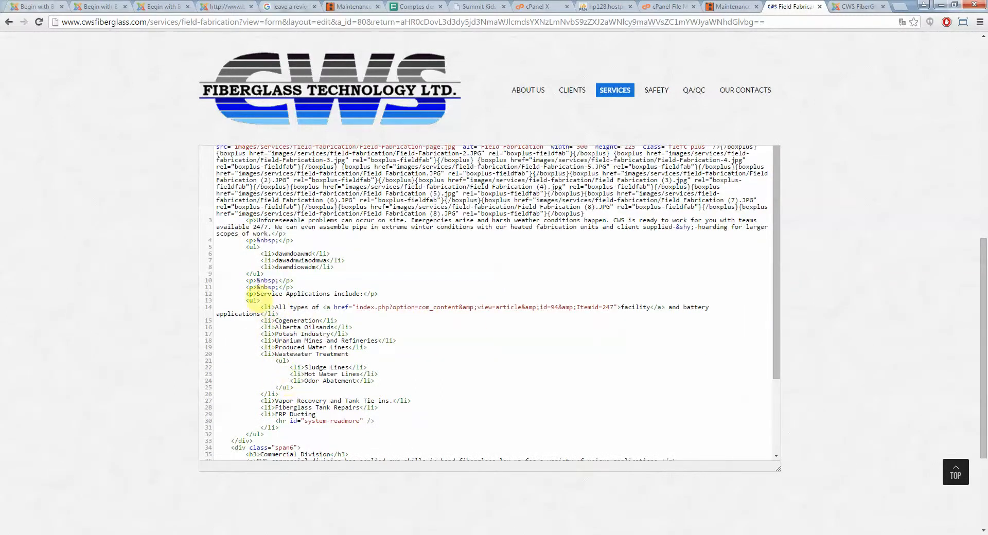
{"action": "left_click", "coordinate": [259, 267]}
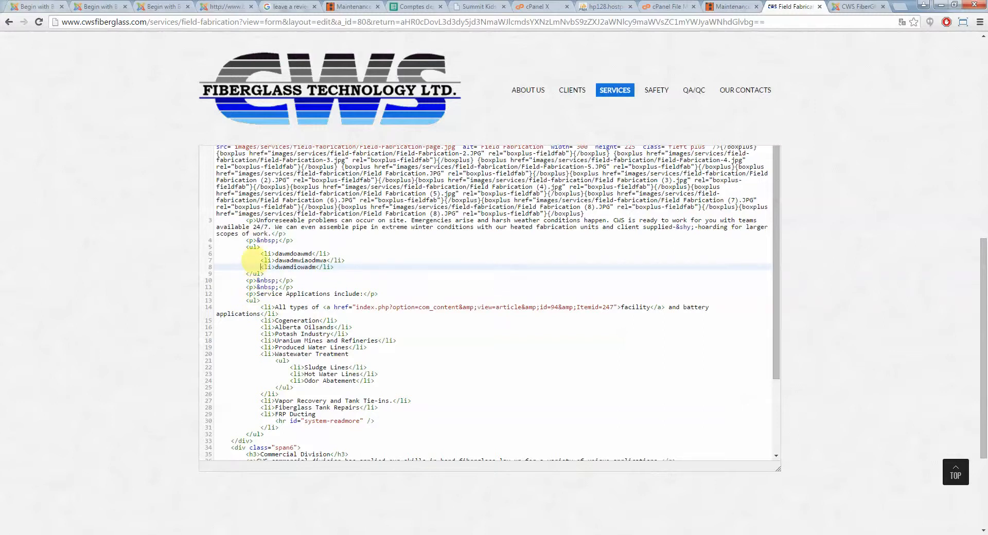
{"action": "scroll", "coordinate": [262, 335], "scroll_direction": "down", "scroll_amount": 1}
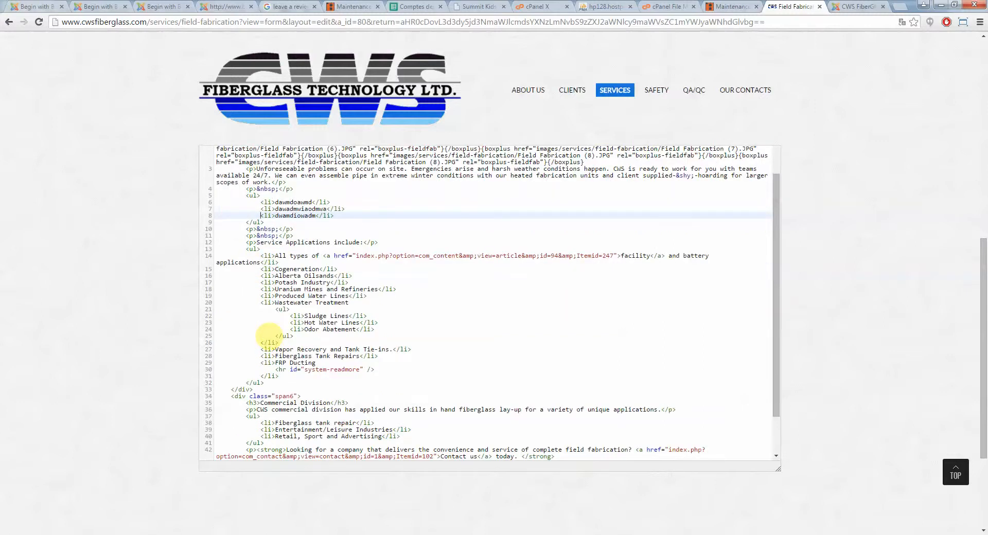
{"action": "scroll", "coordinate": [272, 332], "scroll_direction": "up", "scroll_amount": 2}
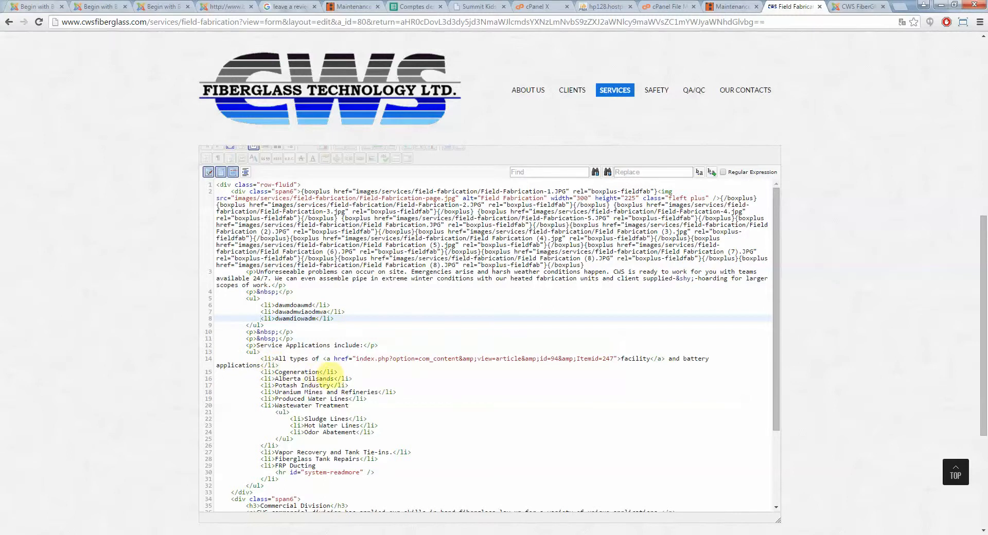
{"action": "left_click", "coordinate": [264, 359]}
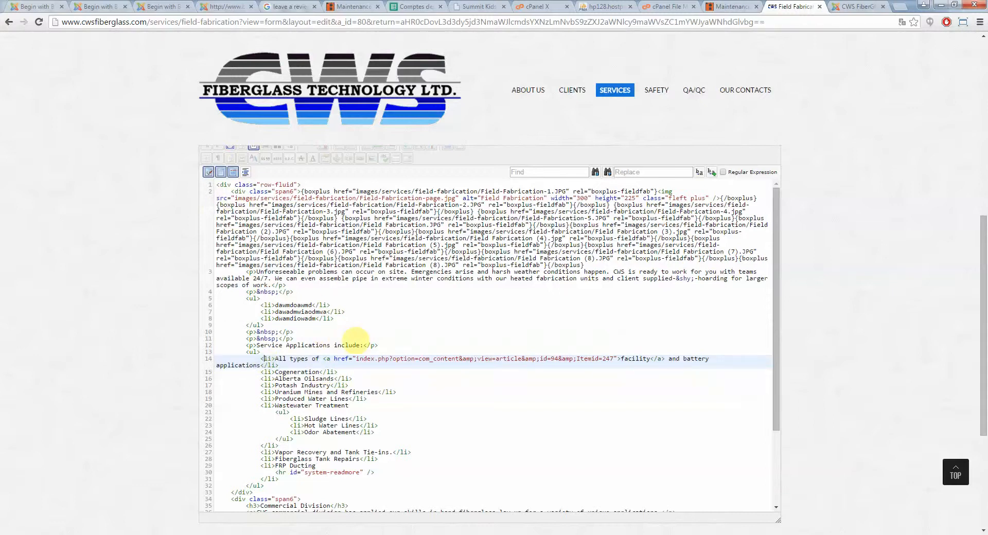
{"action": "scroll", "coordinate": [355, 344], "scroll_direction": "down", "scroll_amount": 3}
{"action": "scroll", "coordinate": [332, 380], "scroll_direction": "up", "scroll_amount": 4}
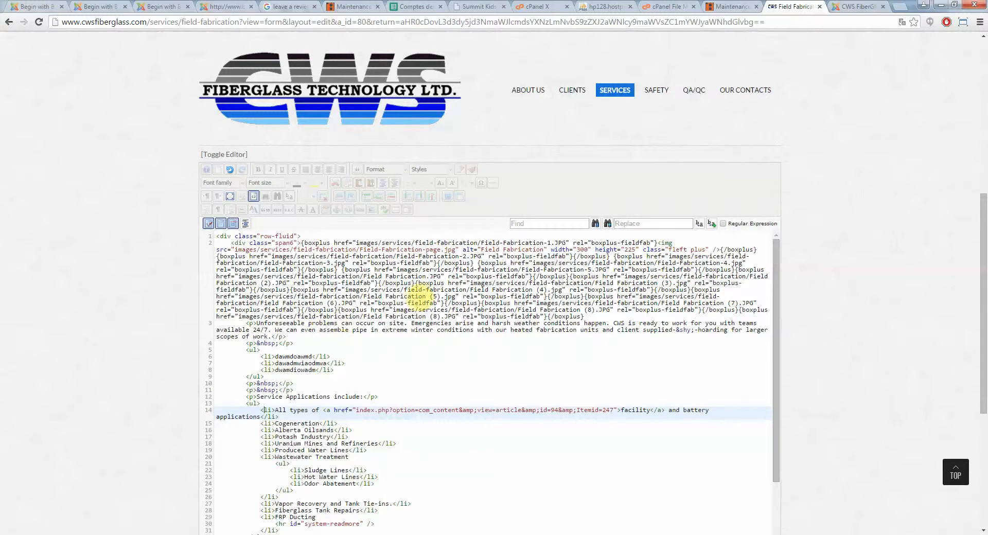
{"action": "left_click", "coordinate": [253, 196]}
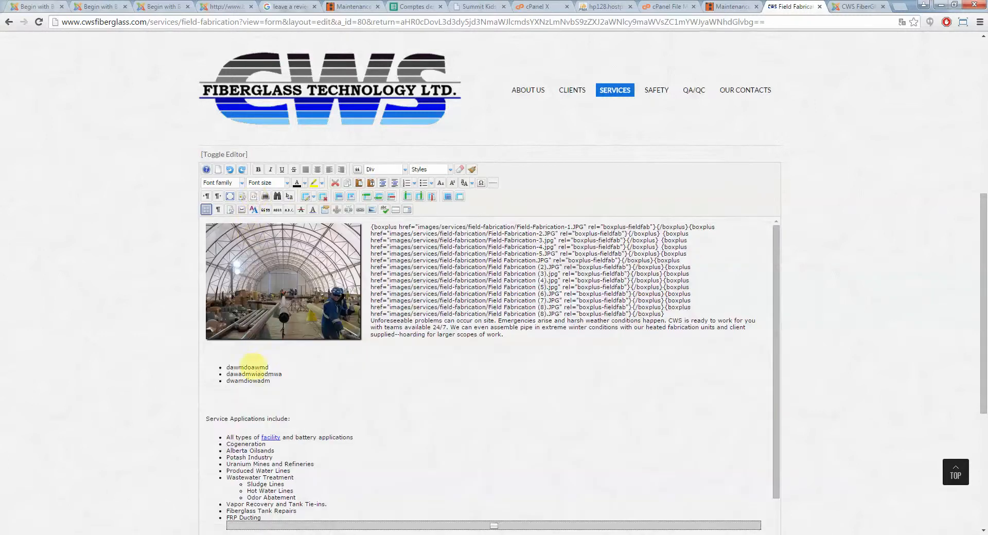
{"action": "left_click", "coordinate": [228, 399]}
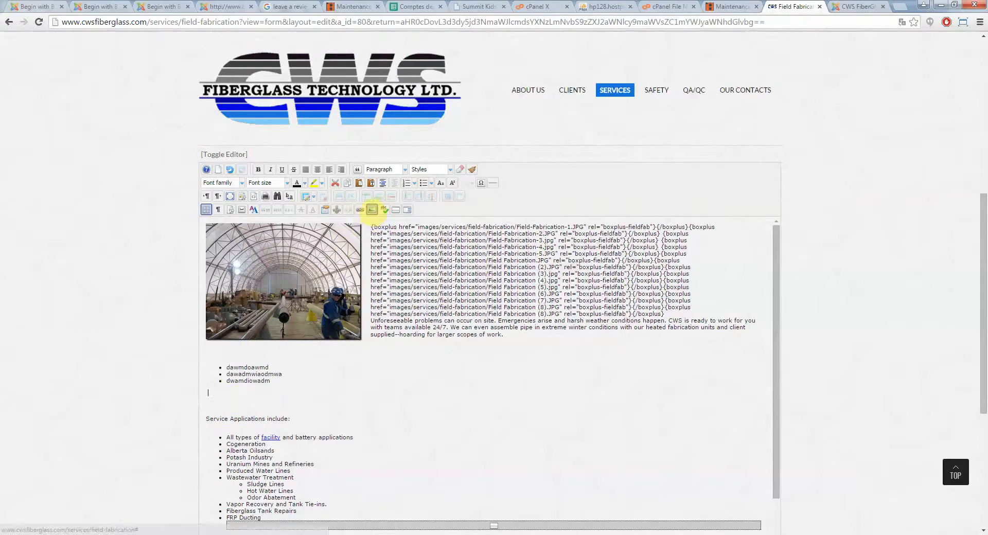
Insert the image project-2.jpg from the projects folder below the bulleted list
{"action": "left_click", "coordinate": [371, 209]}
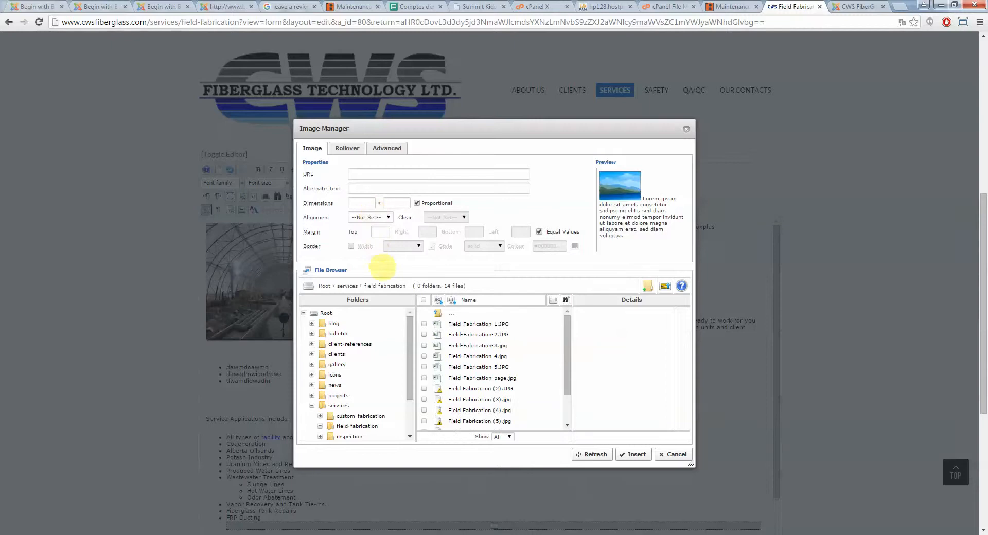
{"action": "left_click", "coordinate": [360, 395]}
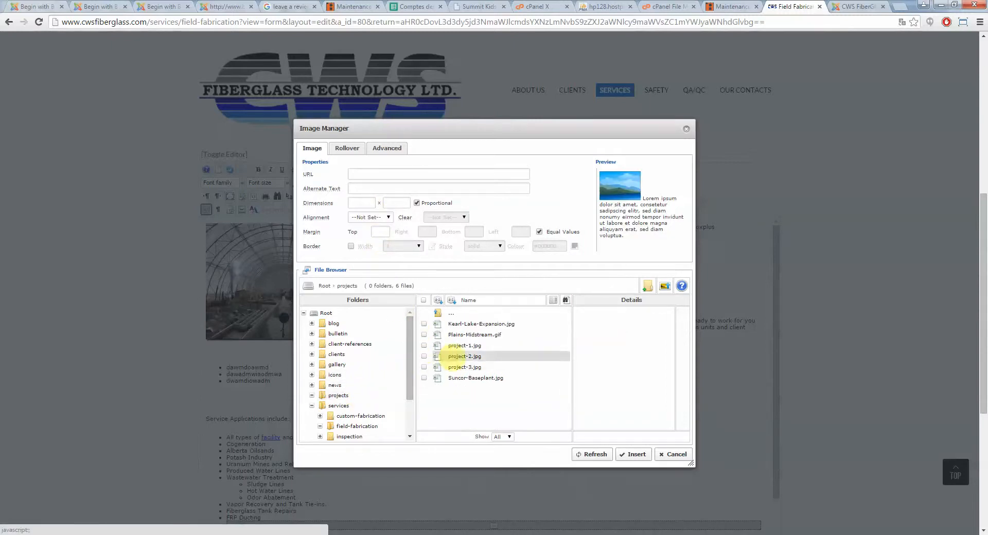
{"action": "left_click", "coordinate": [463, 356]}
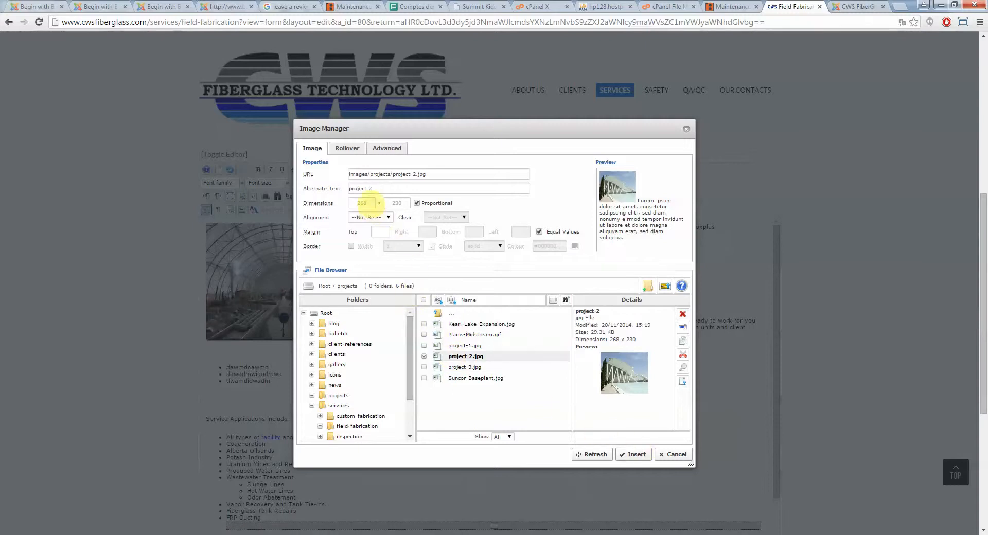
{"action": "left_click_drag", "start_coordinate": [345, 203], "coordinate": [408, 201]}
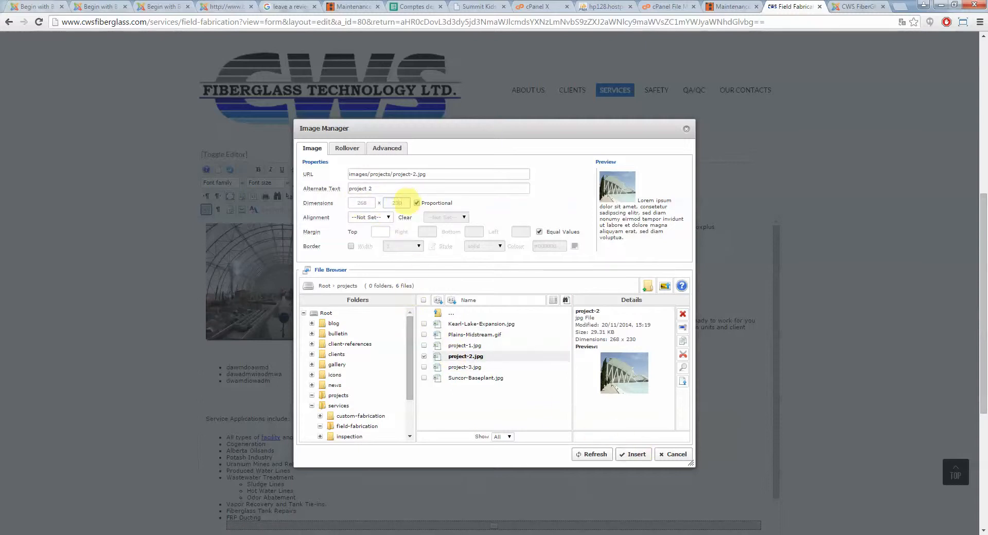
{"action": "left_click", "coordinate": [637, 454]}
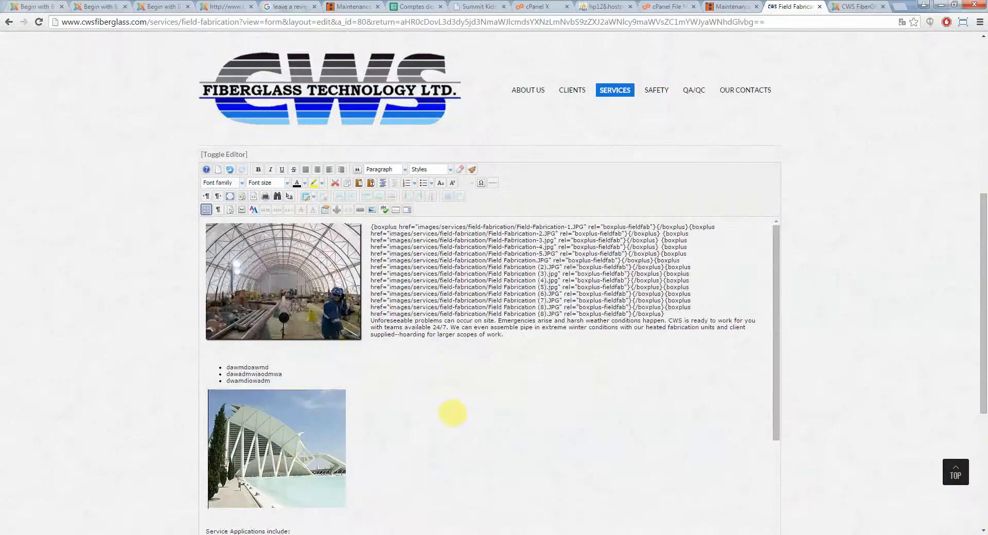
Inspect the newly inserted image within the article content
{"action": "scroll", "coordinate": [452, 412], "scroll_direction": "down", "scroll_amount": 1}
{"action": "left_click", "coordinate": [320, 392]}
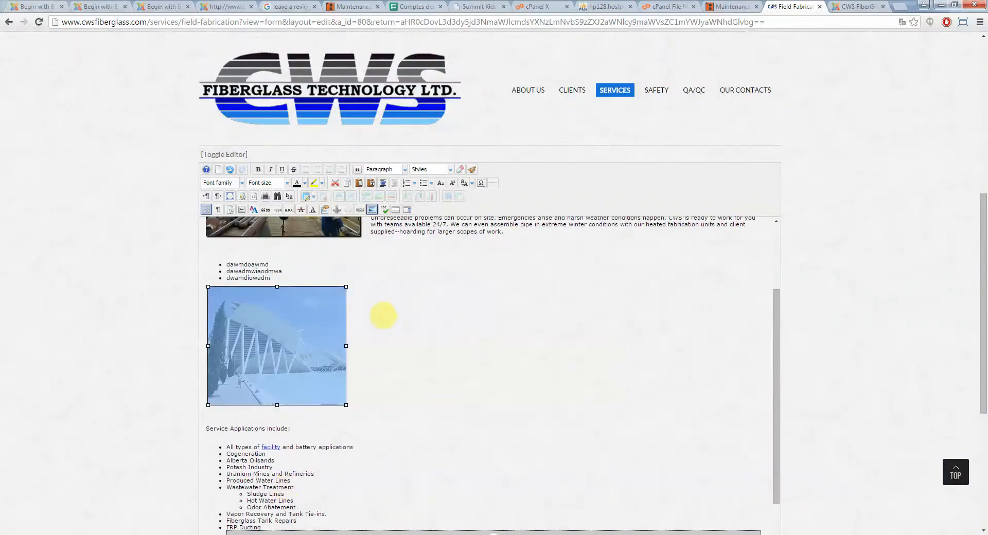
{"action": "left_click", "coordinate": [384, 316]}
{"action": "scroll", "coordinate": [386, 330], "scroll_direction": "up", "scroll_amount": 4}
{"action": "scroll", "coordinate": [388, 343], "scroll_direction": "down", "scroll_amount": 5}
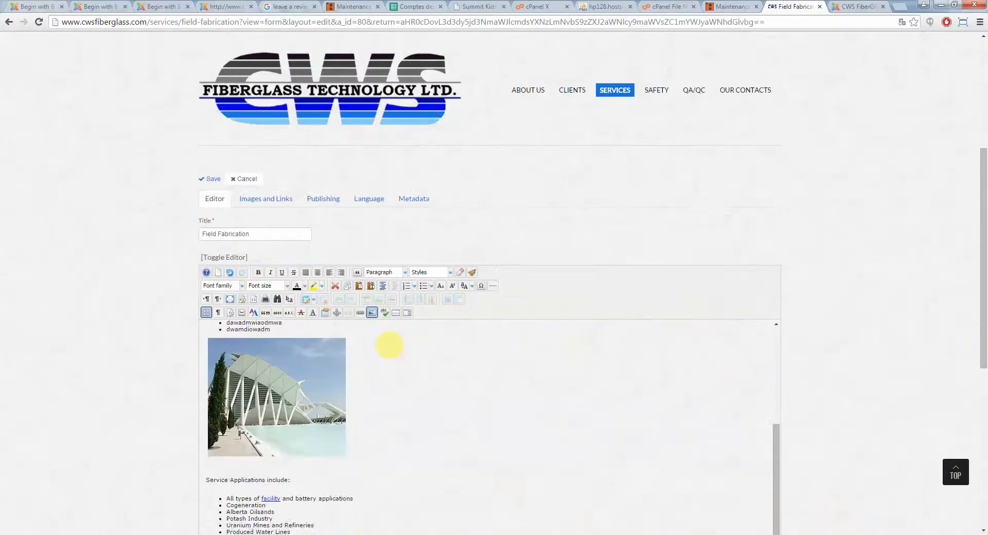
{"action": "left_click", "coordinate": [350, 292]}
{"action": "left_click", "coordinate": [337, 292]}
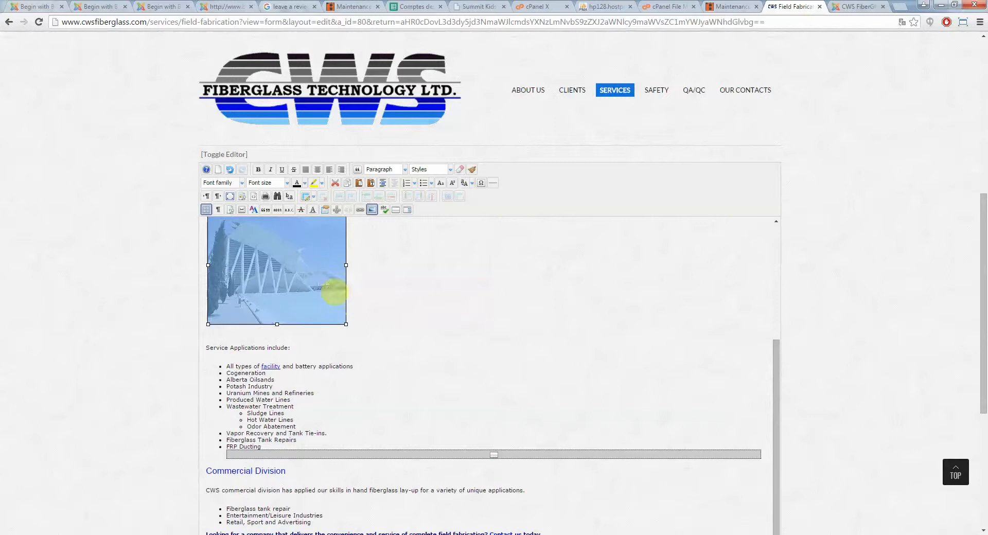
{"action": "left_click", "coordinate": [462, 315]}
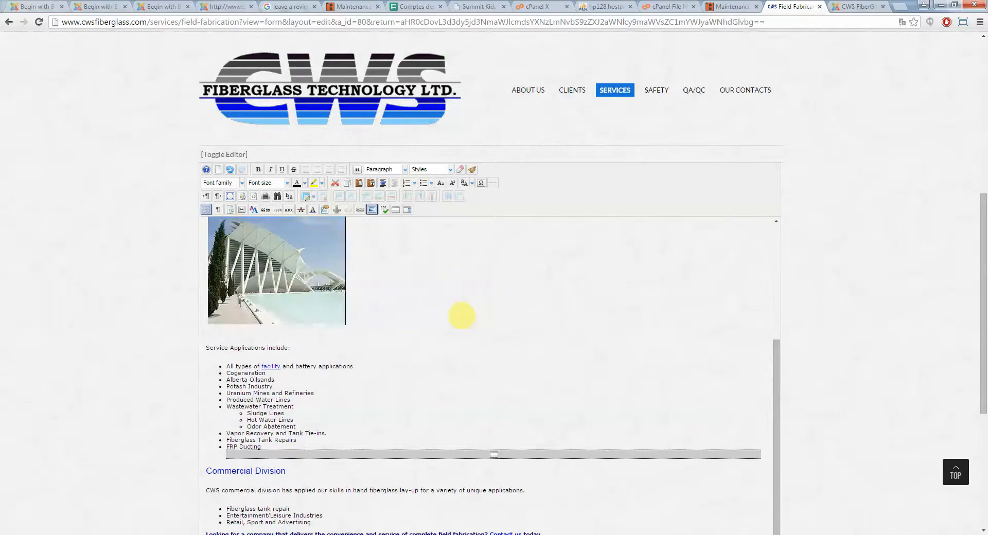
{"action": "scroll", "coordinate": [463, 326], "scroll_direction": "up", "scroll_amount": 5}
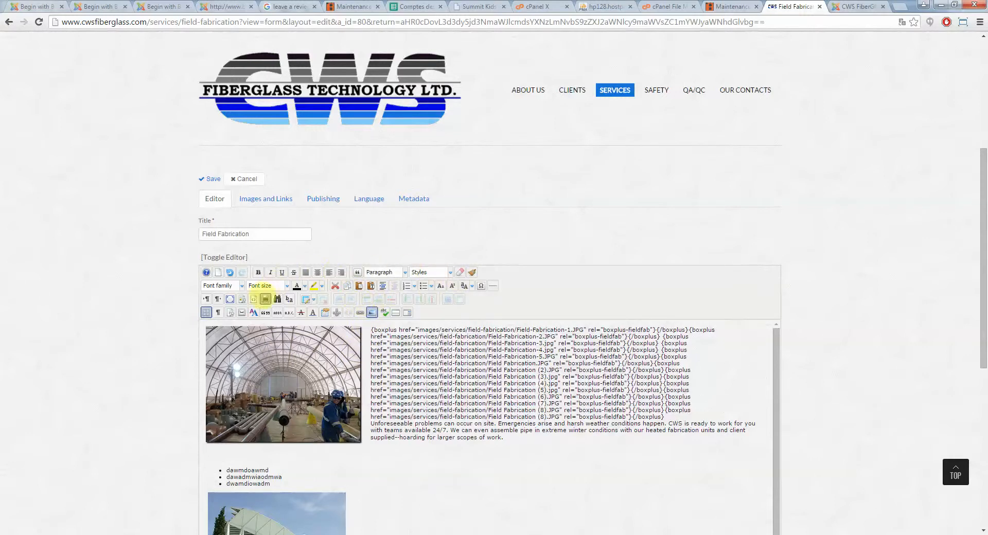
Open the source code editor and examine the row-fluid div and the first span6 block's HTML
{"action": "left_click", "coordinate": [253, 299]}
{"action": "left_click", "coordinate": [250, 355]}
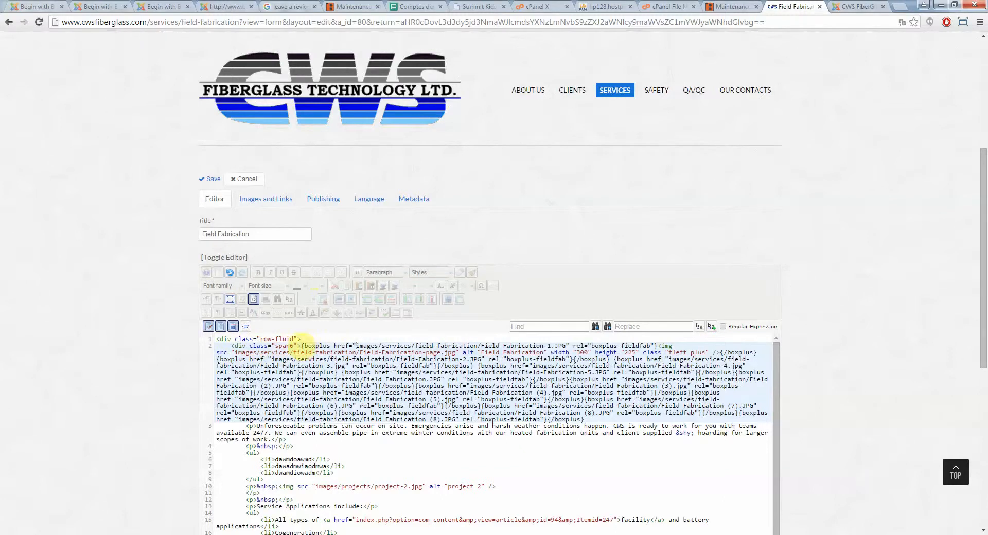
{"action": "left_click_drag", "start_coordinate": [301, 346], "coordinate": [606, 418]}
{"action": "left_click", "coordinate": [289, 345]}
{"action": "left_click", "coordinate": [292, 339]}
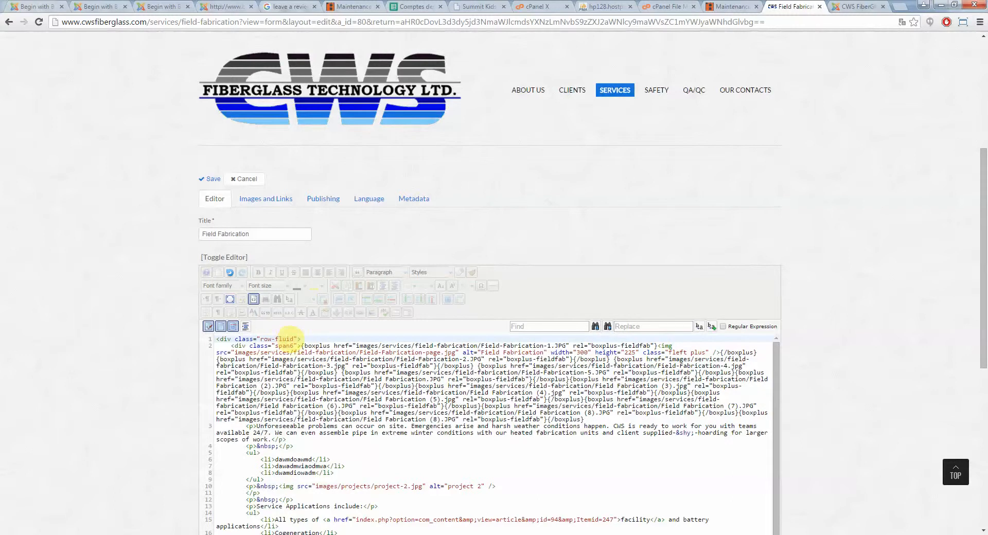
{"action": "mouse_move", "coordinate": [293, 339]}
{"action": "left_mouse_down"}
{"action": "mouse_move", "coordinate": [264, 339]}
{"action": "mouse_move", "coordinate": [276, 346]}
{"action": "left_mouse_up"}
{"action": "left_click", "coordinate": [292, 347]}
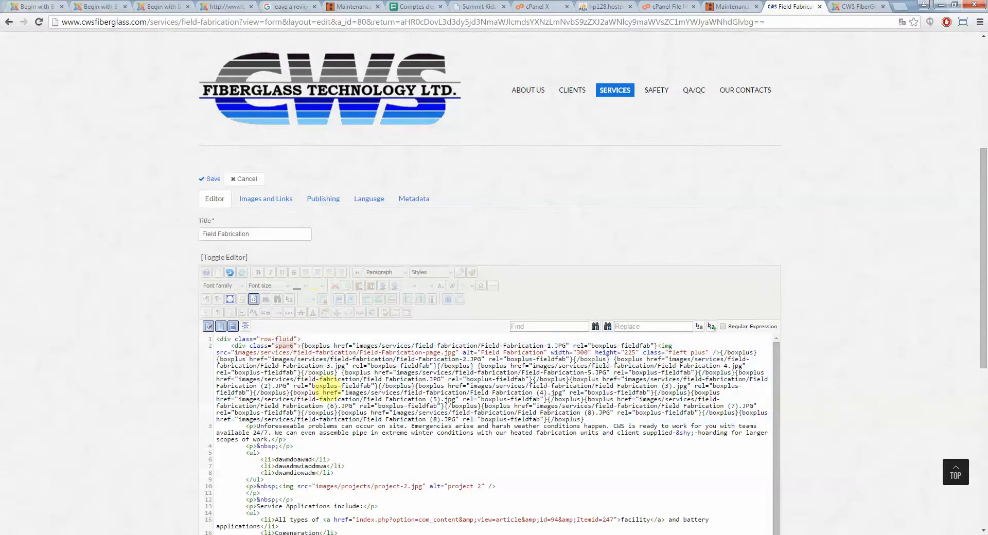
{"action": "scroll", "coordinate": [893, 348], "scroll_direction": "down", "scroll_amount": 10}
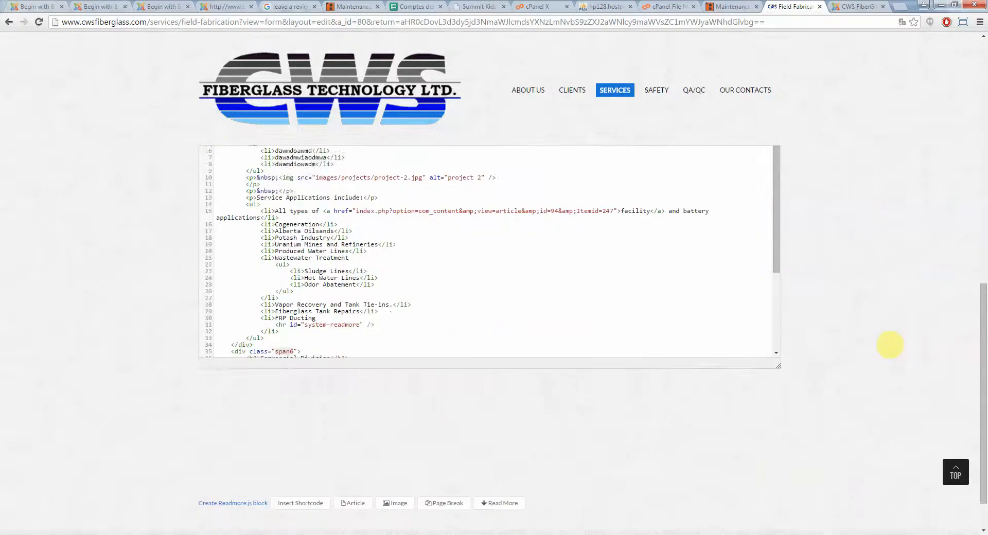
{"action": "scroll", "coordinate": [463, 221], "scroll_direction": "up", "scroll_amount": 6}
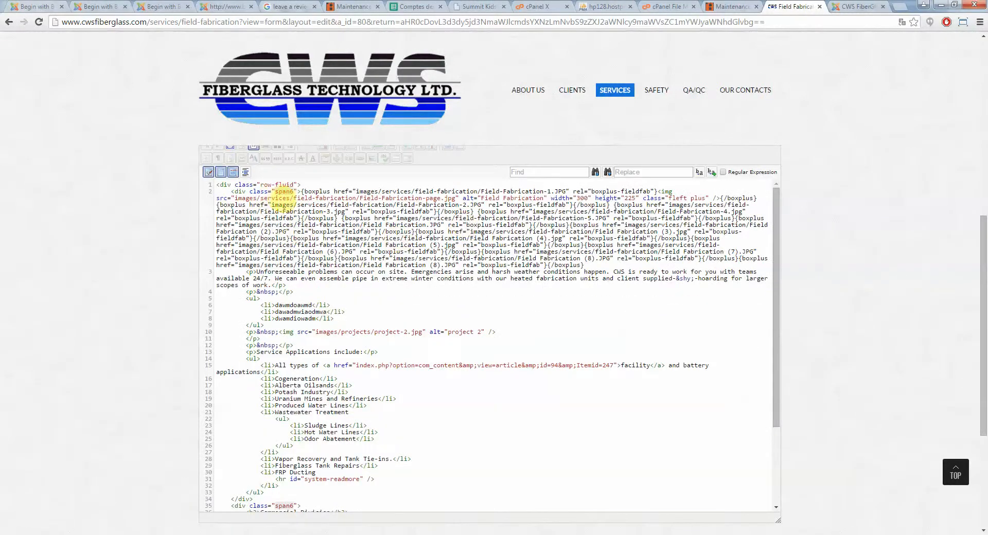
{"action": "left_click", "coordinate": [294, 192]}
{"action": "scroll", "coordinate": [293, 206], "scroll_direction": "up", "scroll_amount": 2}
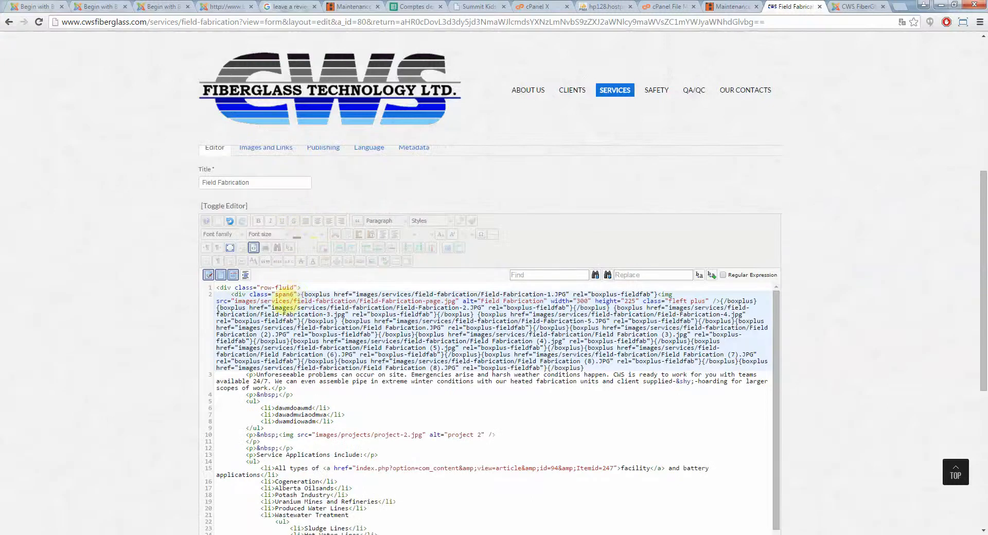
{"action": "left_click_drag", "start_coordinate": [293, 294], "coordinate": [284, 294]}
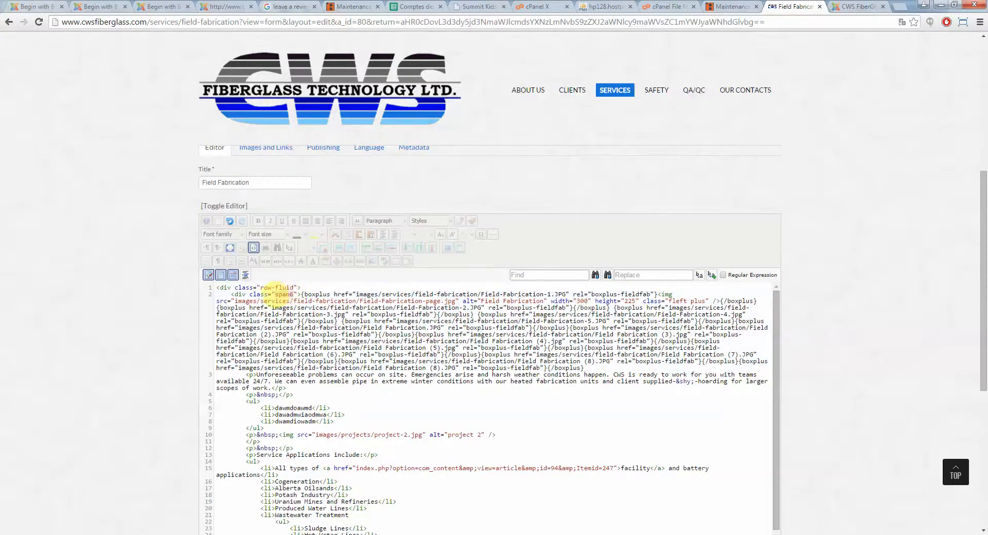
{"action": "left_click", "coordinate": [292, 295]}
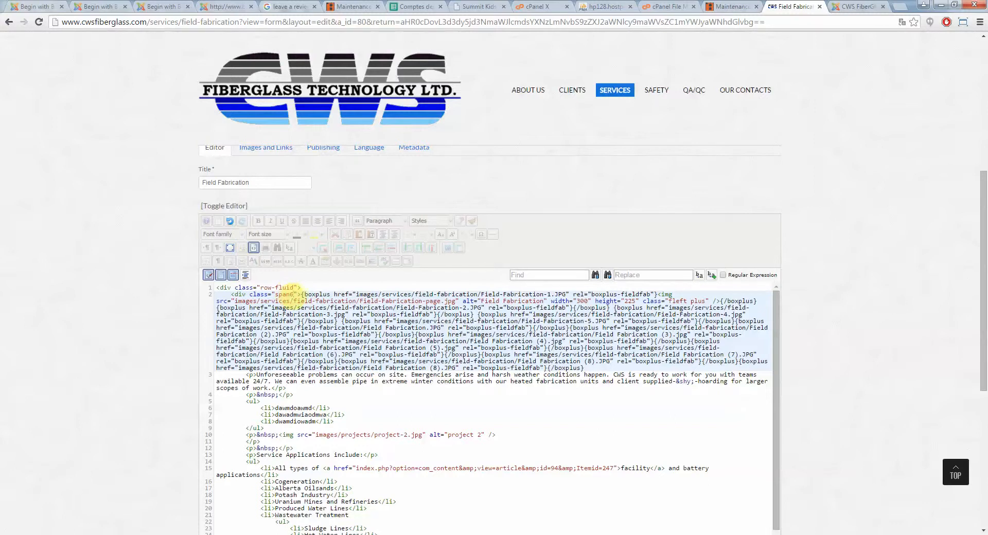
{"action": "double_click", "coordinate": [285, 295]}
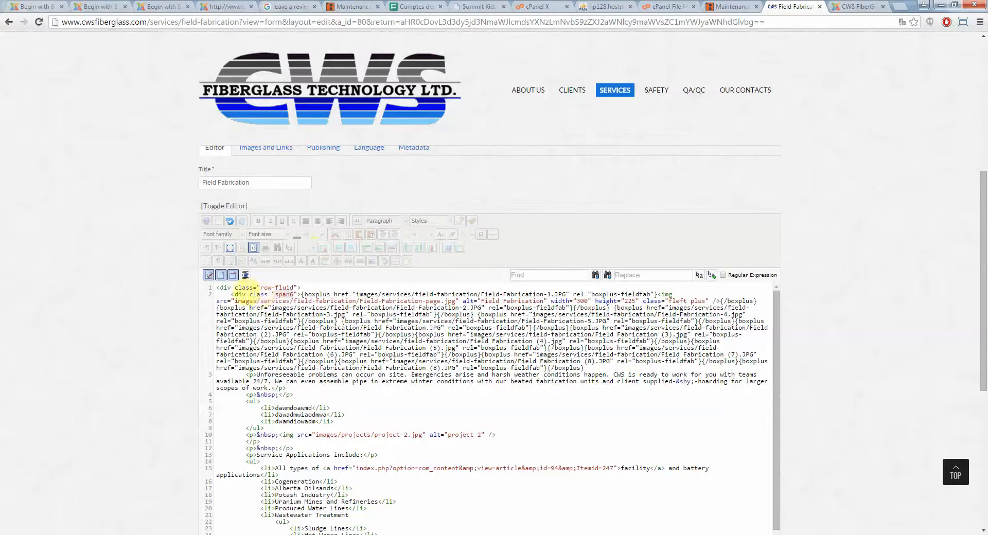
{"action": "left_click_drag", "start_coordinate": [231, 294], "coordinate": [241, 399]}
{"action": "left_click", "coordinate": [249, 400]}
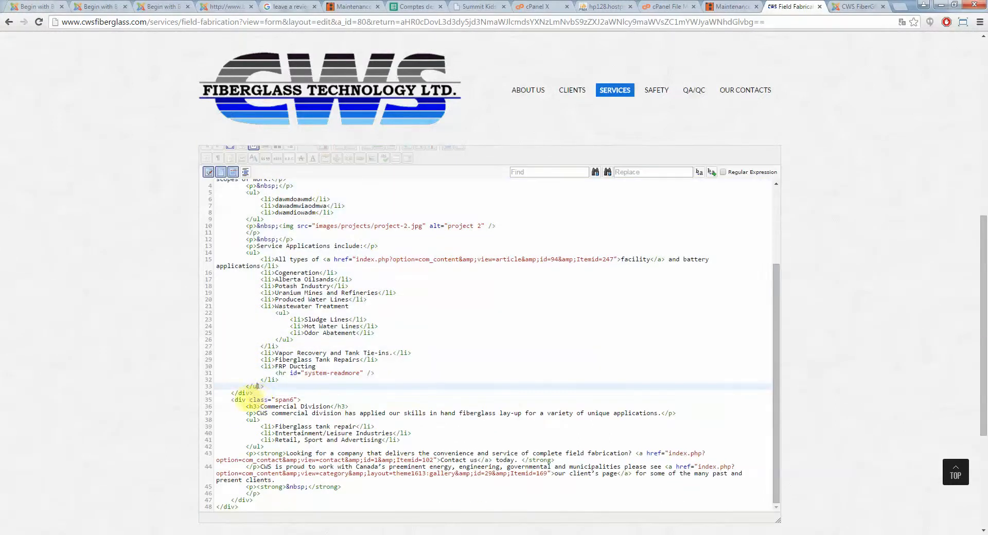
Examine the Commercial Division span6 block's HTML, then return to the visual editor
{"action": "left_click_drag", "start_coordinate": [234, 399], "coordinate": [289, 498]}
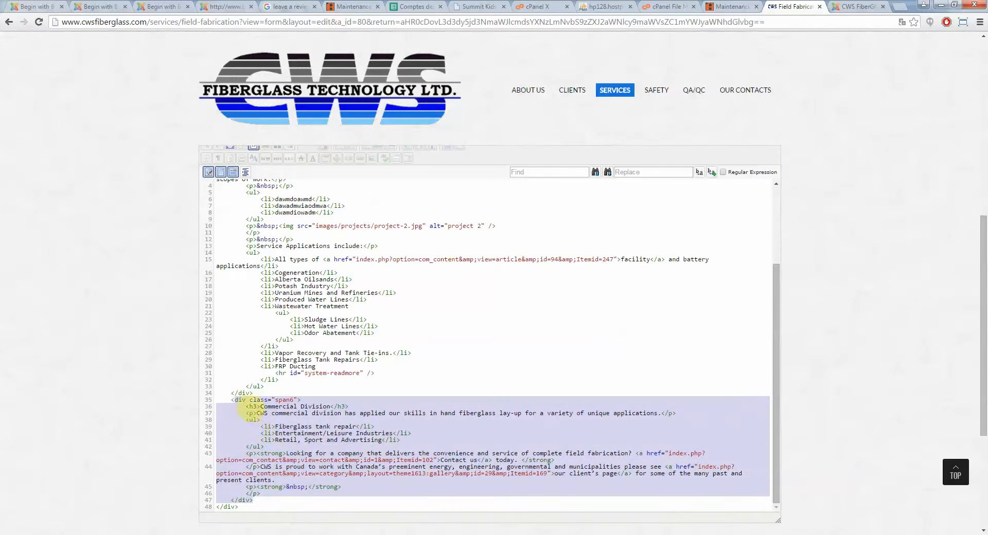
{"action": "scroll", "coordinate": [241, 400], "scroll_direction": "down", "scroll_amount": 2}
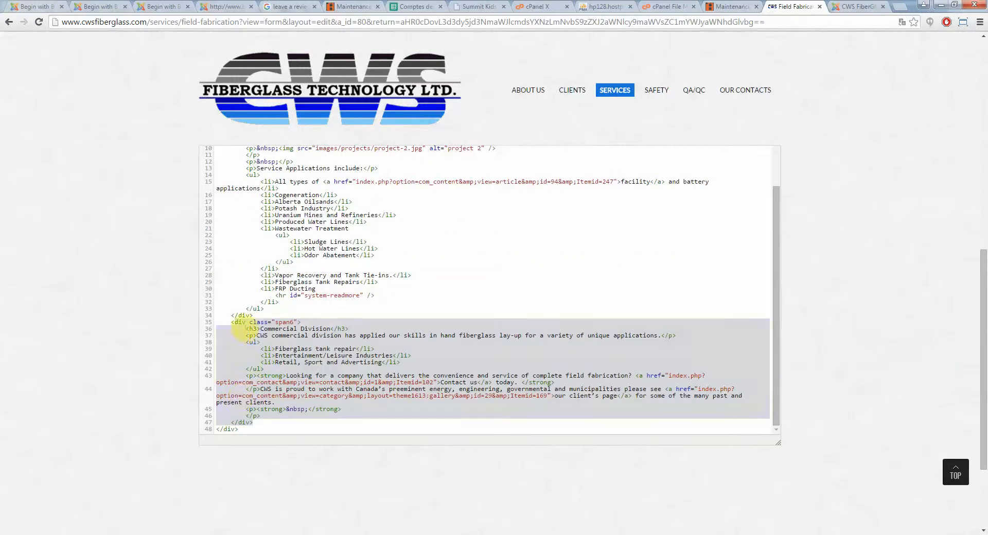
{"action": "left_click", "coordinate": [240, 330]}
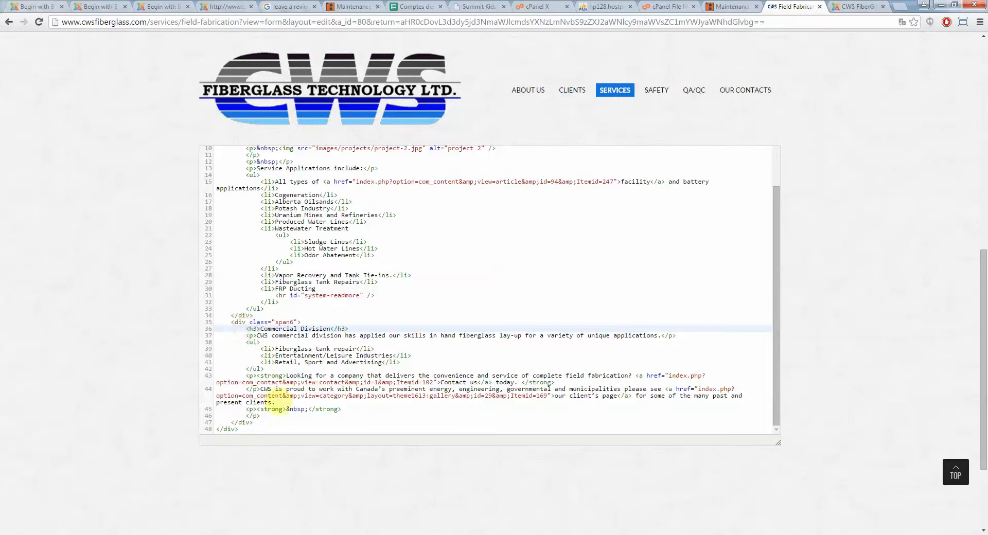
{"action": "left_click_drag", "start_coordinate": [247, 432], "coordinate": [227, 320]}
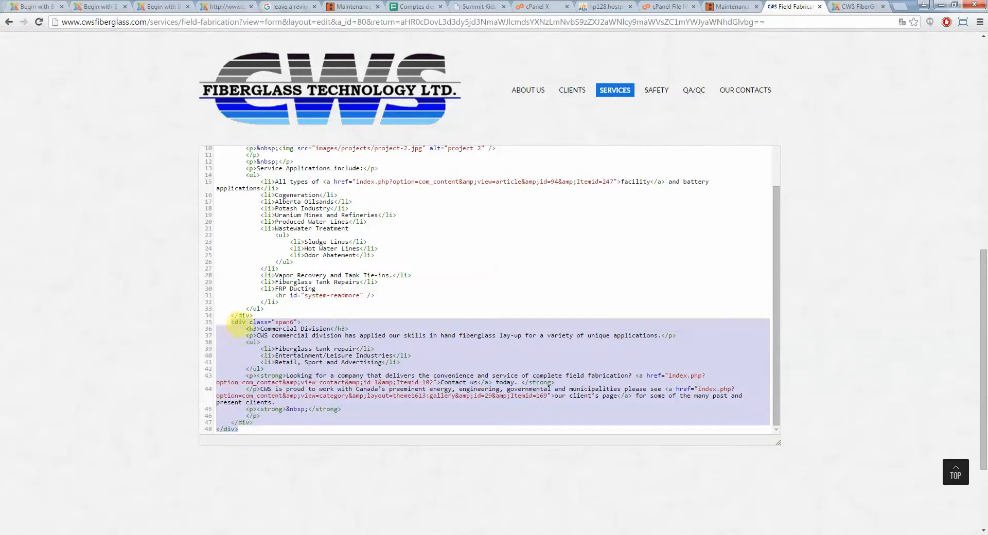
{"action": "left_click", "coordinate": [226, 321]}
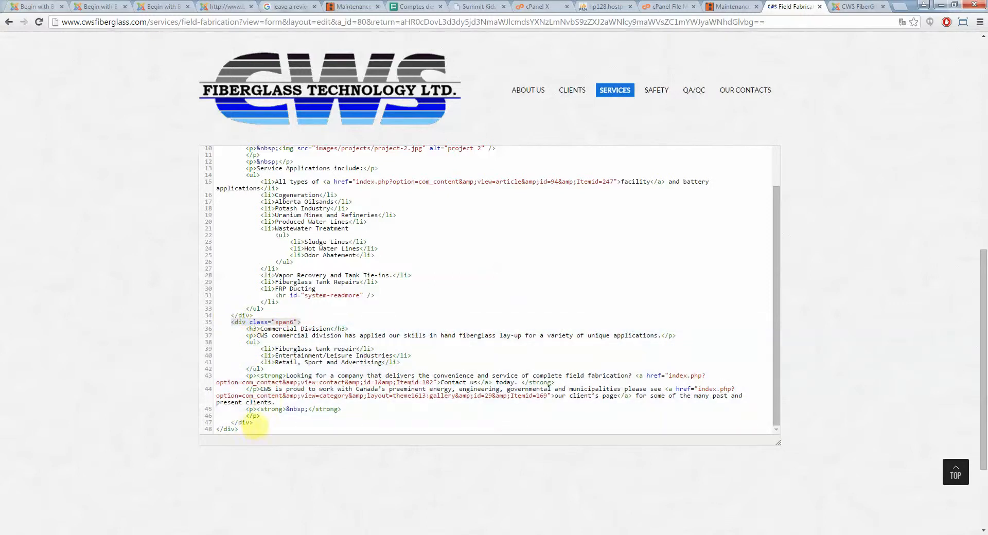
{"action": "scroll", "coordinate": [250, 426], "scroll_direction": "up", "scroll_amount": 6}
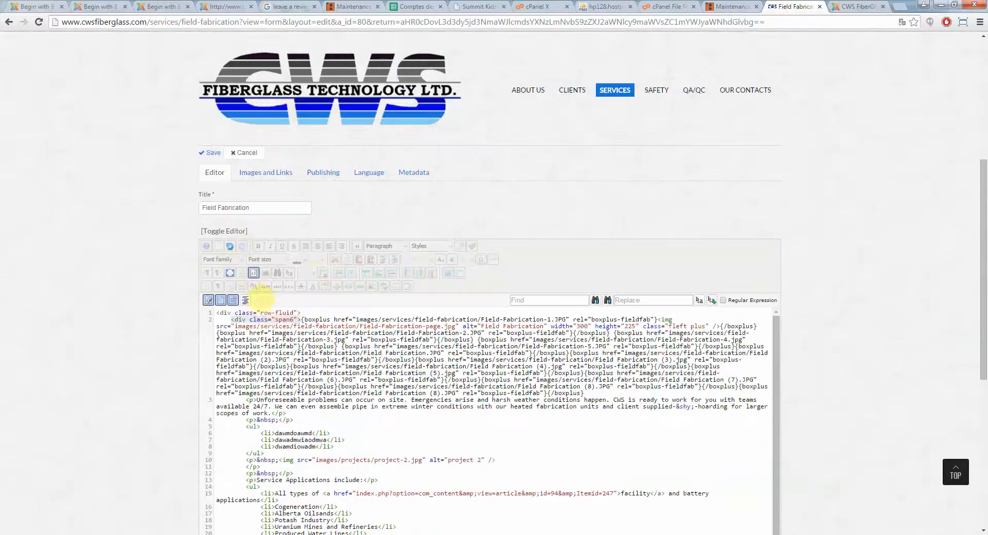
{"action": "left_click", "coordinate": [269, 313]}
{"action": "left_click_drag", "start_coordinate": [260, 313], "coordinate": [287, 312]}
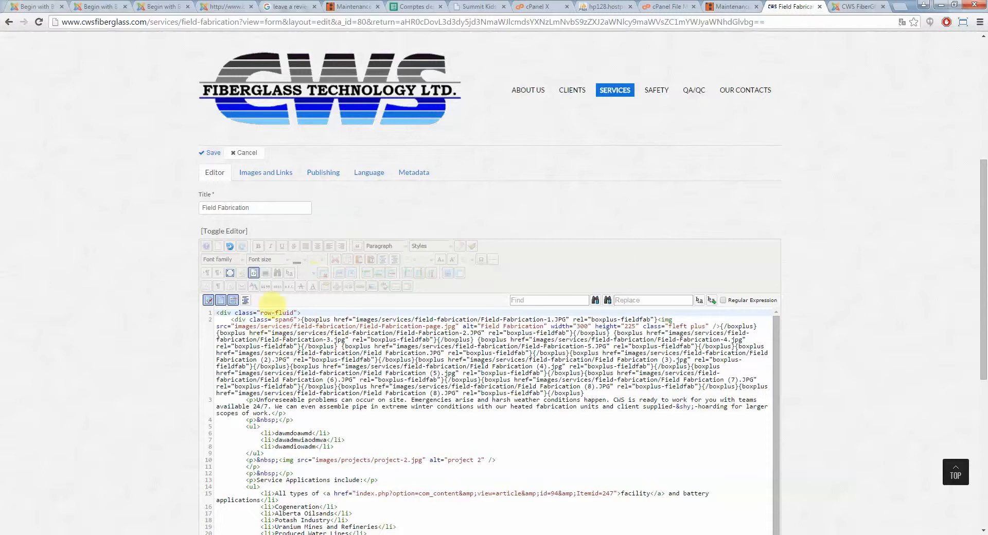
{"action": "left_click", "coordinate": [253, 273]}
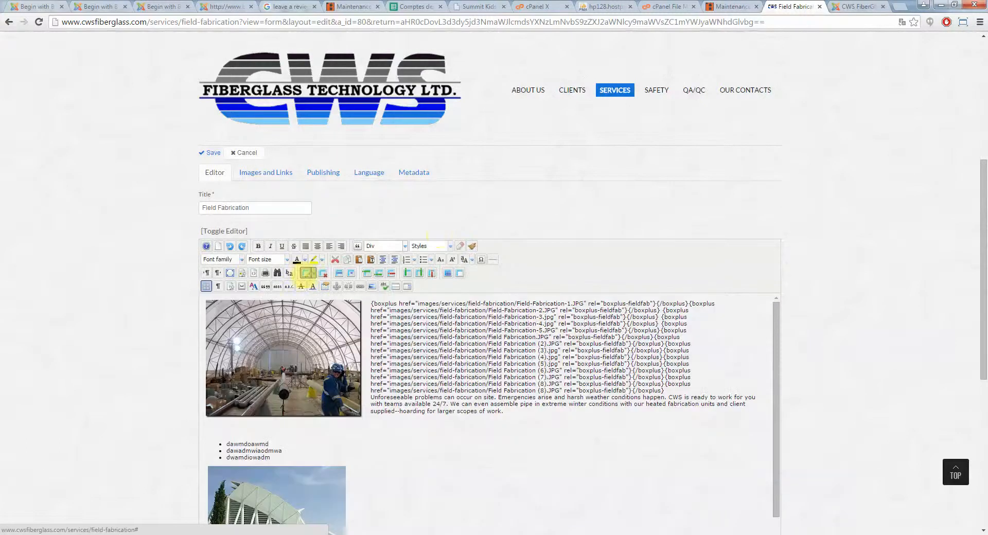
Cancel editing the Field Fabrication article without saving
{"action": "scroll", "coordinate": [605, 228], "scroll_direction": "up", "scroll_amount": 3}
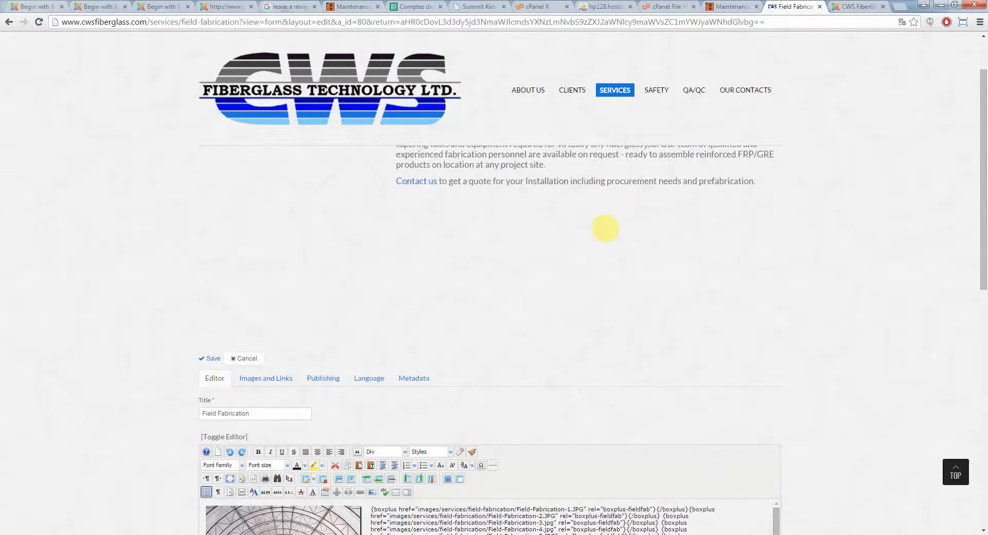
{"action": "scroll", "coordinate": [604, 232], "scroll_direction": "down", "scroll_amount": 4}
{"action": "scroll", "coordinate": [833, 243], "scroll_direction": "down", "scroll_amount": 6}
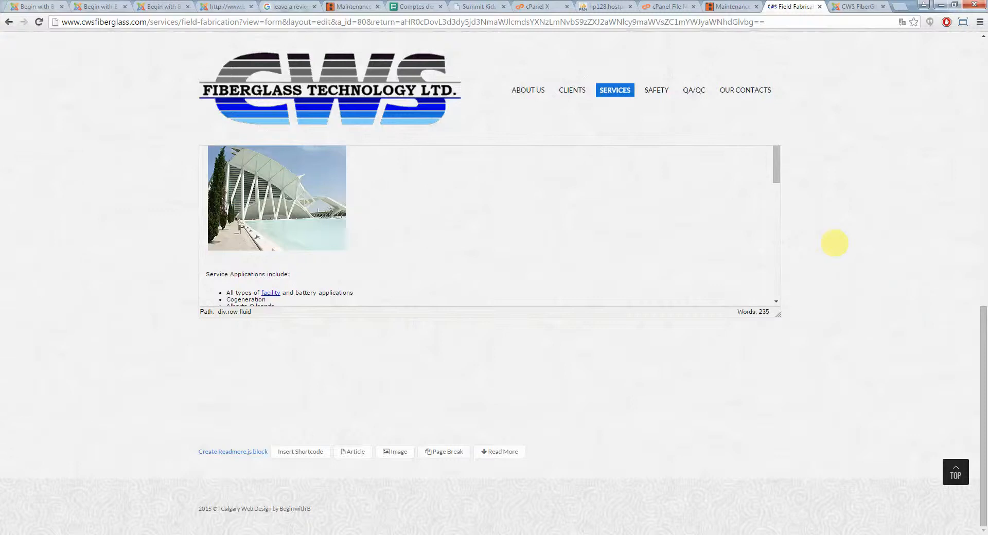
{"action": "scroll", "coordinate": [834, 243], "scroll_direction": "up", "scroll_amount": 12}
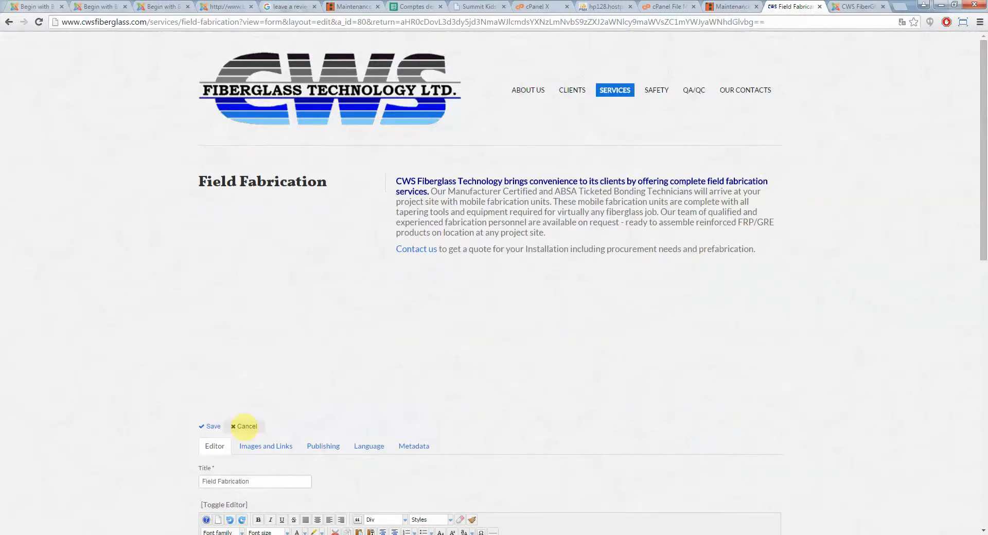
{"action": "left_click", "coordinate": [244, 426]}
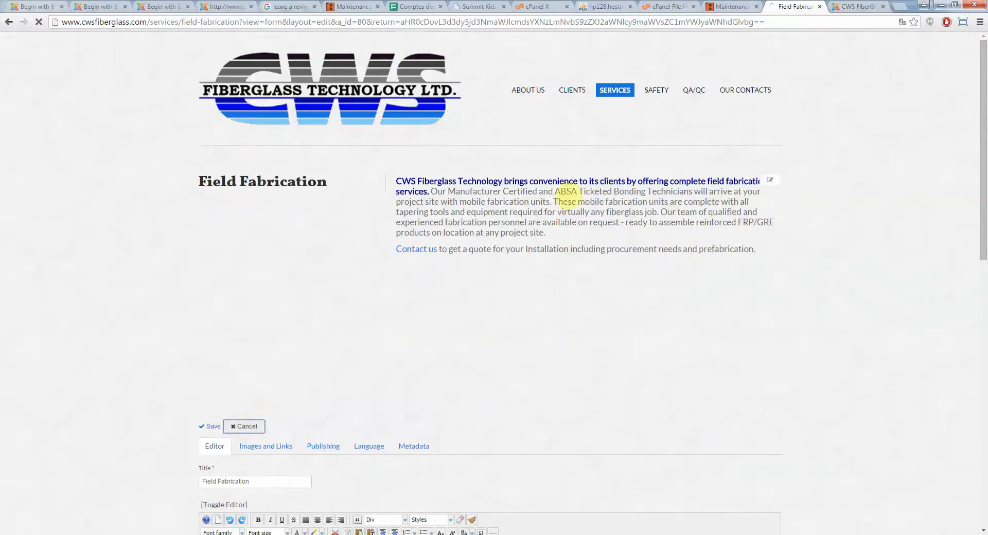
Switch to the administrator tab and open the Articles list under Content
{"action": "left_click", "coordinate": [857, 6]}
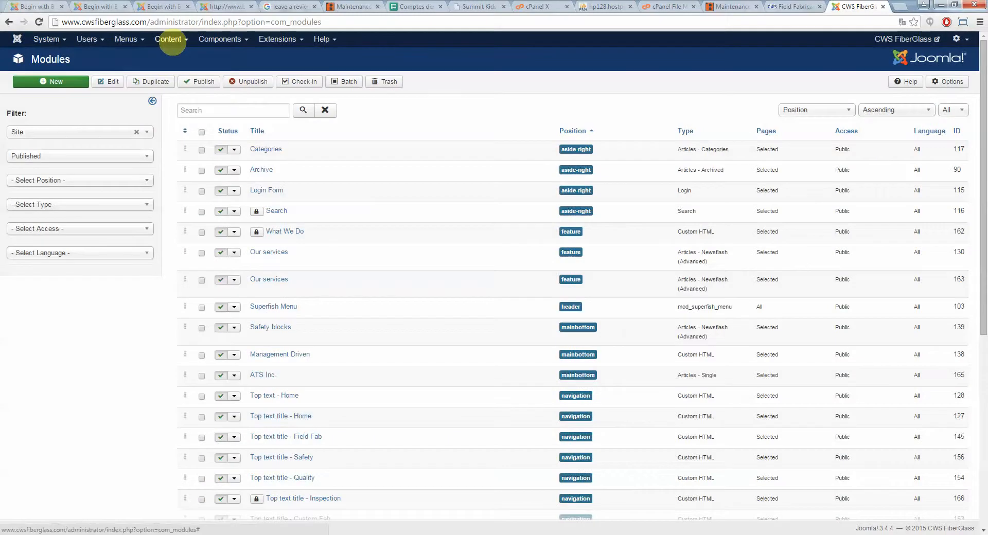
{"action": "left_click", "coordinate": [167, 39]}
{"action": "left_click", "coordinate": [171, 57]}
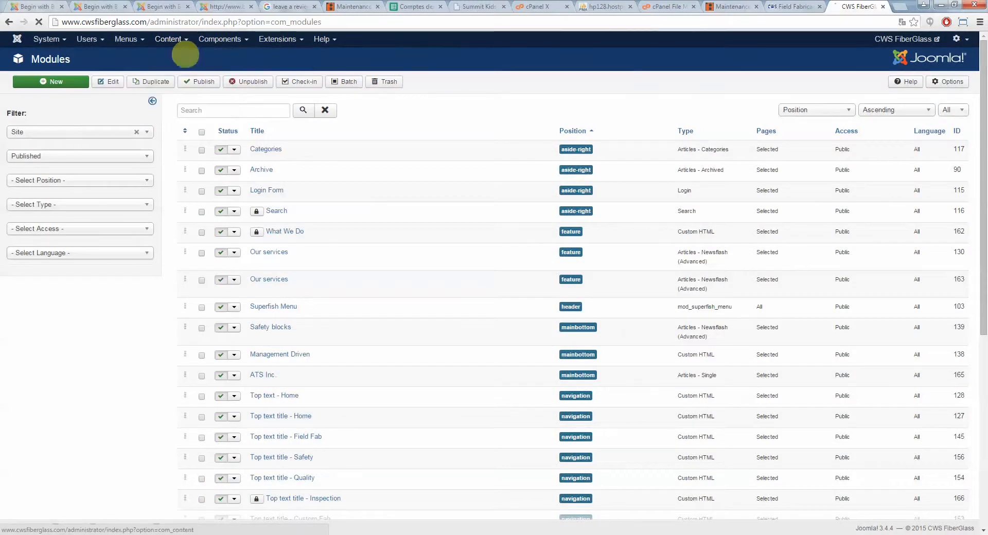
{"action": "left_click", "coordinate": [795, 6]}
{"action": "left_click", "coordinate": [865, 6]}
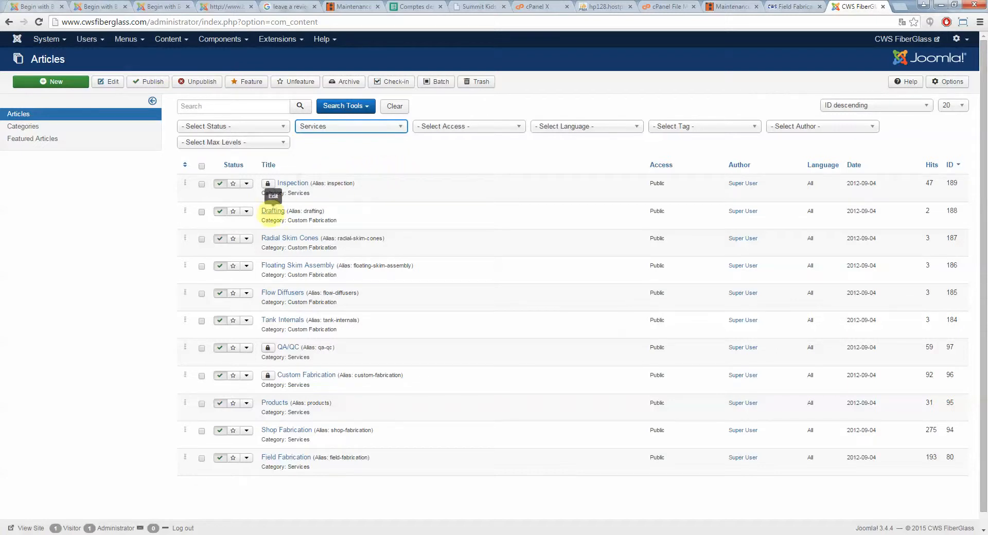
Open the Drafting article for editing and close it without changes
{"action": "left_click", "coordinate": [273, 211]}
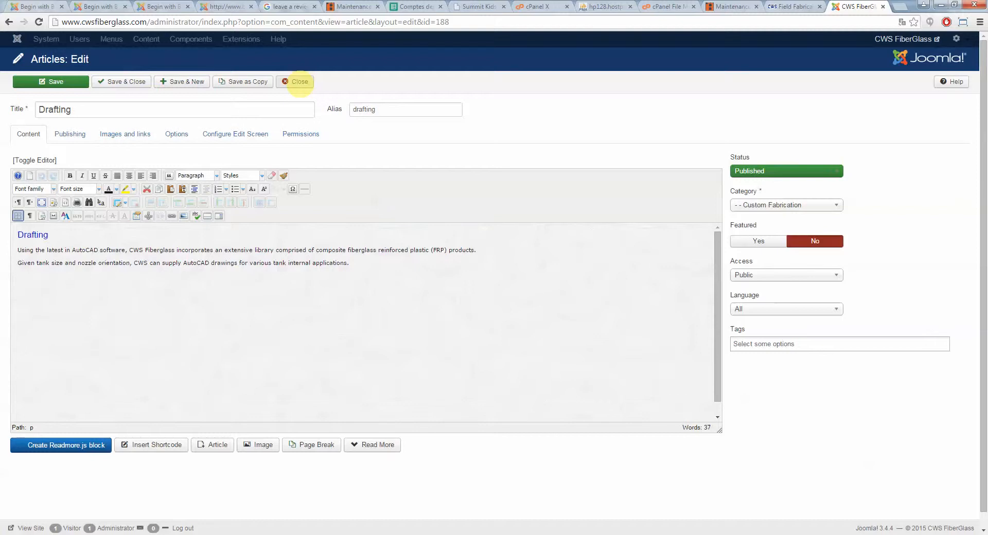
{"action": "left_click", "coordinate": [296, 82]}
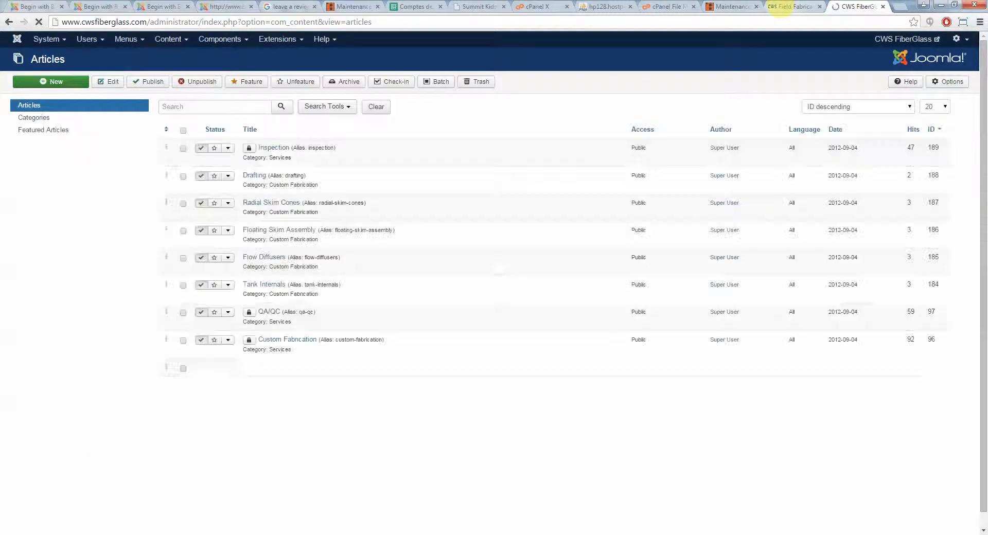
{"action": "left_click", "coordinate": [788, 6]}
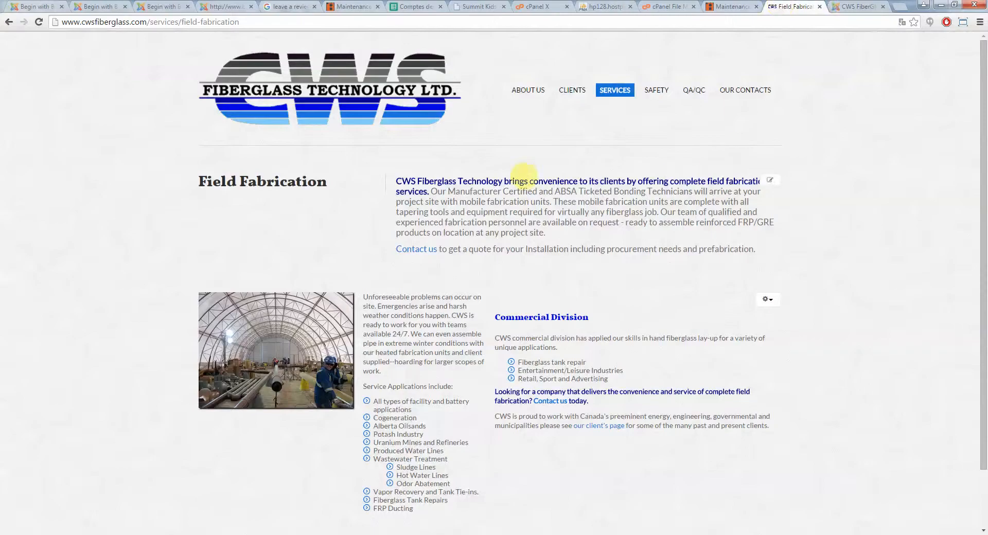
{"action": "left_click", "coordinate": [856, 6]}
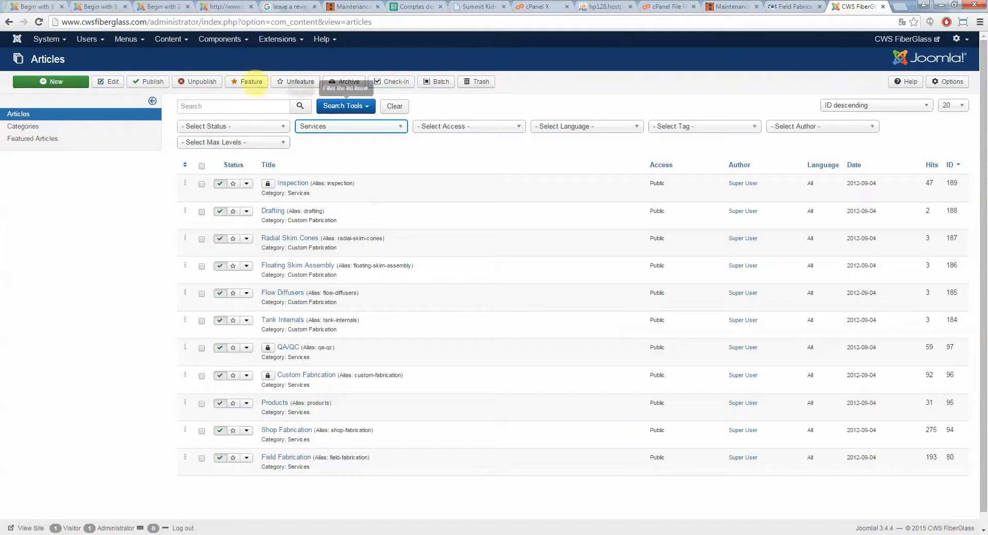
Open the Main Menu items list and examine its entries and hierarchy
{"action": "left_click", "coordinate": [123, 39]}
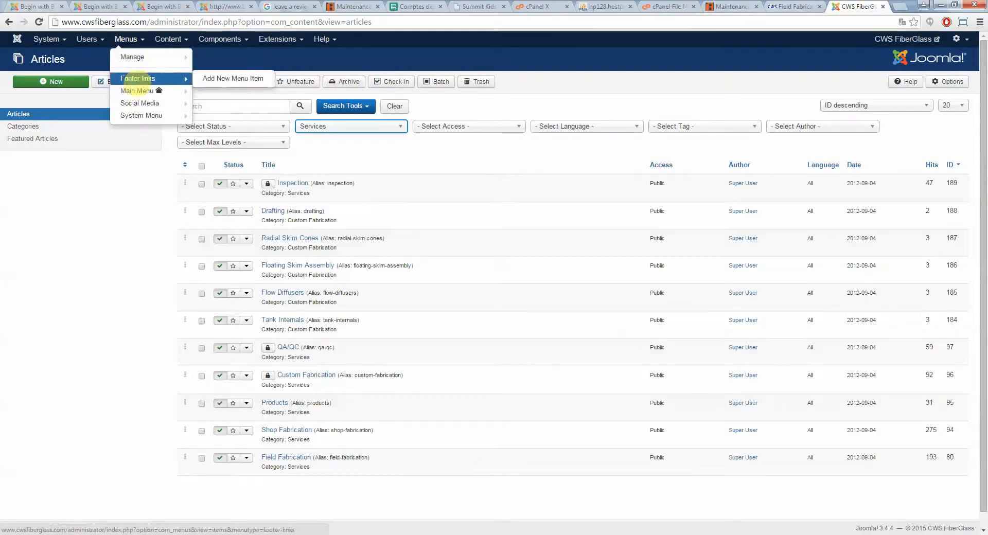
{"action": "left_click", "coordinate": [142, 90]}
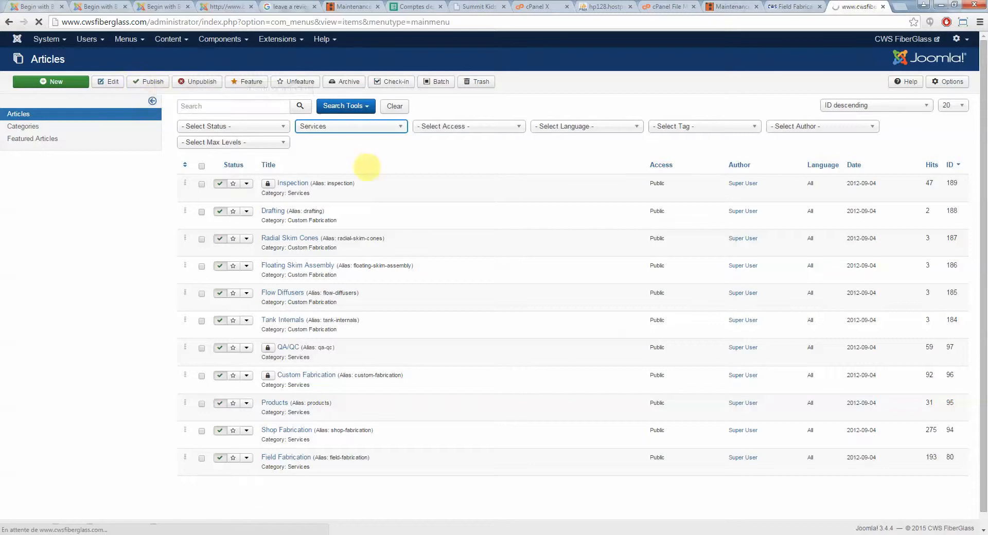
{"action": "scroll", "coordinate": [377, 211], "scroll_direction": "down", "scroll_amount": 5}
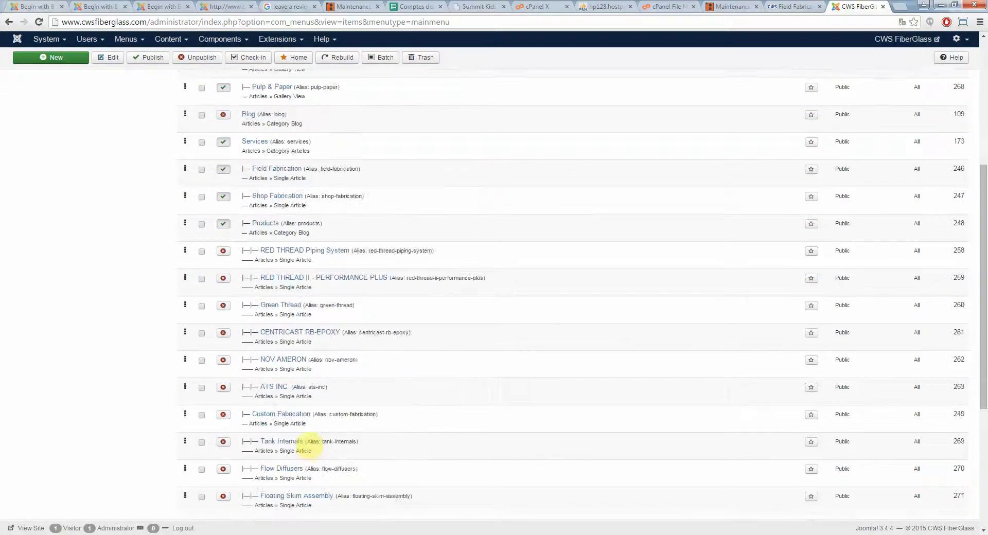
{"action": "scroll", "coordinate": [325, 487], "scroll_direction": "down", "scroll_amount": 3}
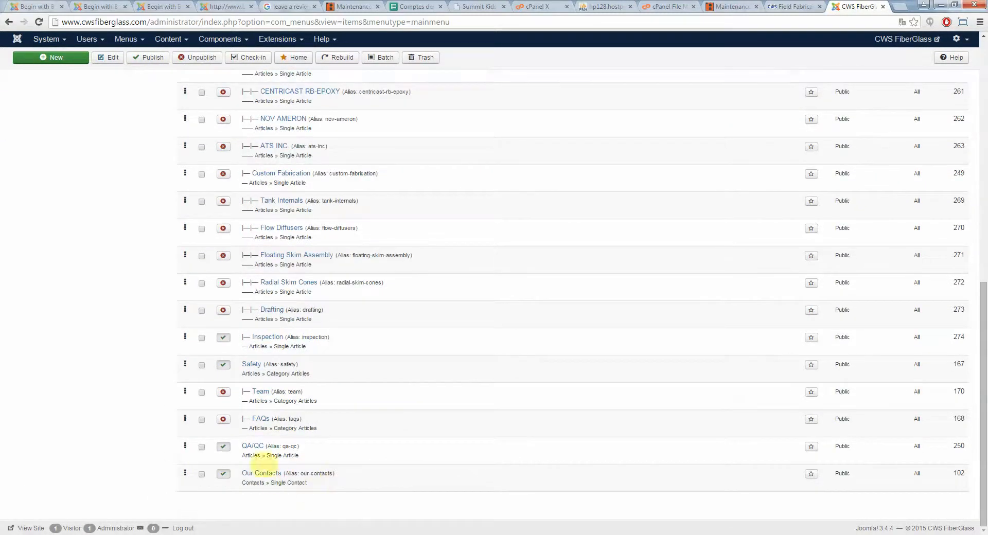
{"action": "scroll", "coordinate": [258, 442], "scroll_direction": "up", "scroll_amount": 2}
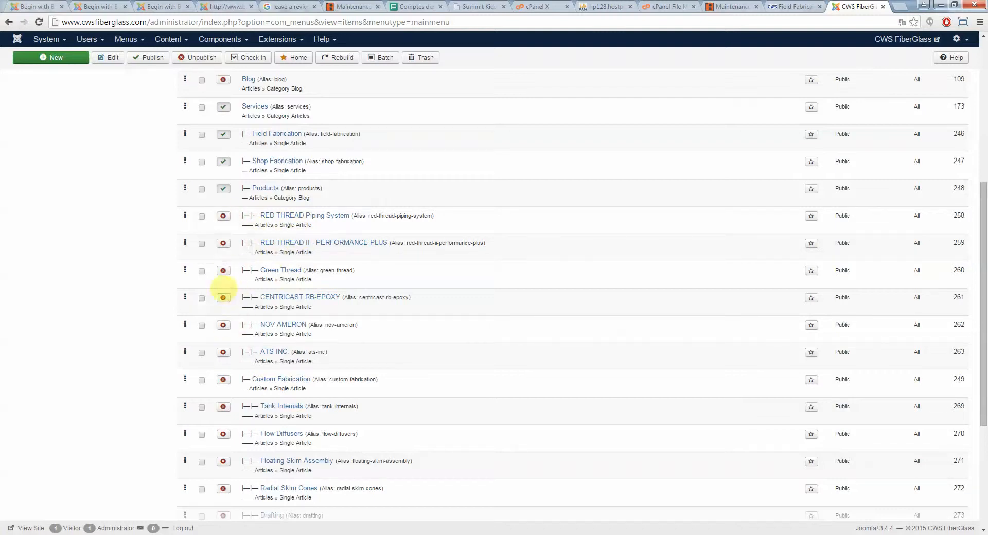
{"action": "scroll", "coordinate": [252, 308], "scroll_direction": "up", "scroll_amount": 2}
{"action": "scroll", "coordinate": [256, 311], "scroll_direction": "up", "scroll_amount": 4}
{"action": "left_click", "coordinate": [201, 209]}
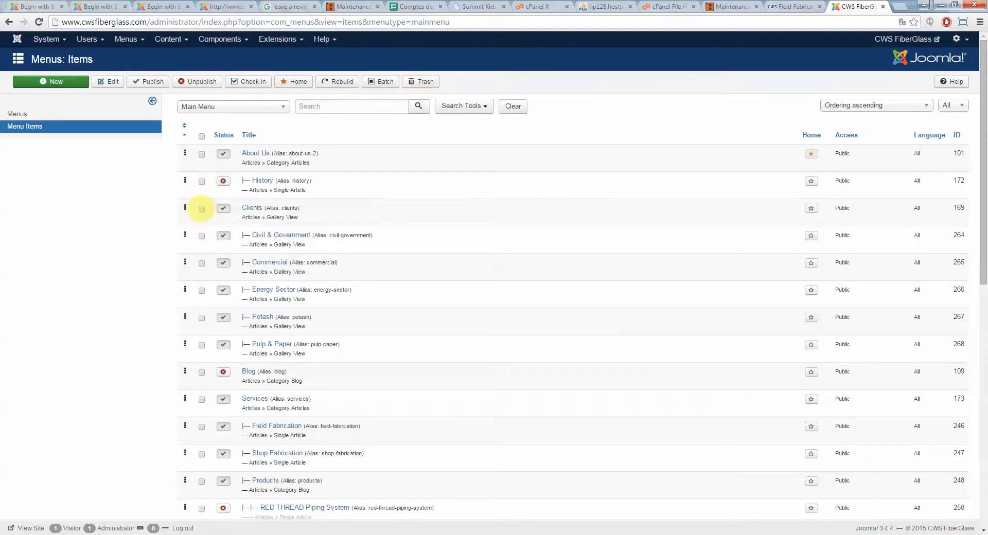
{"action": "left_click", "coordinate": [202, 181]}
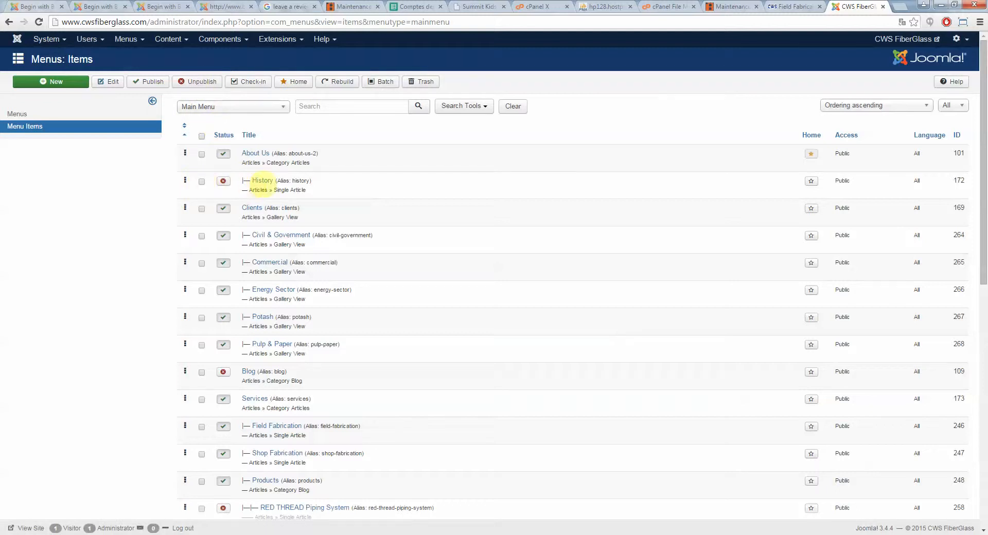
{"action": "left_click", "coordinate": [209, 181]}
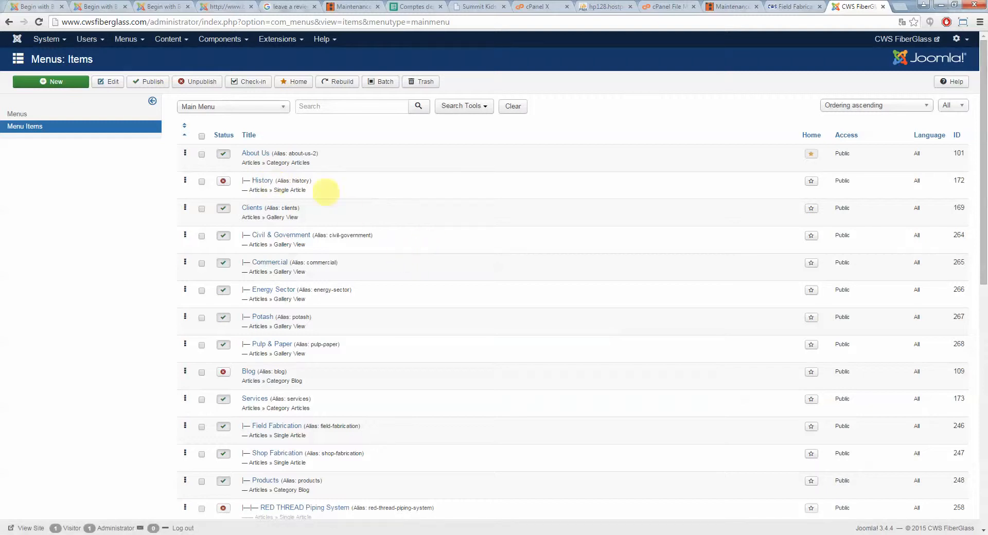
Start a new Main Menu item and set its type to Articles Single Article
{"action": "left_click", "coordinate": [64, 81]}
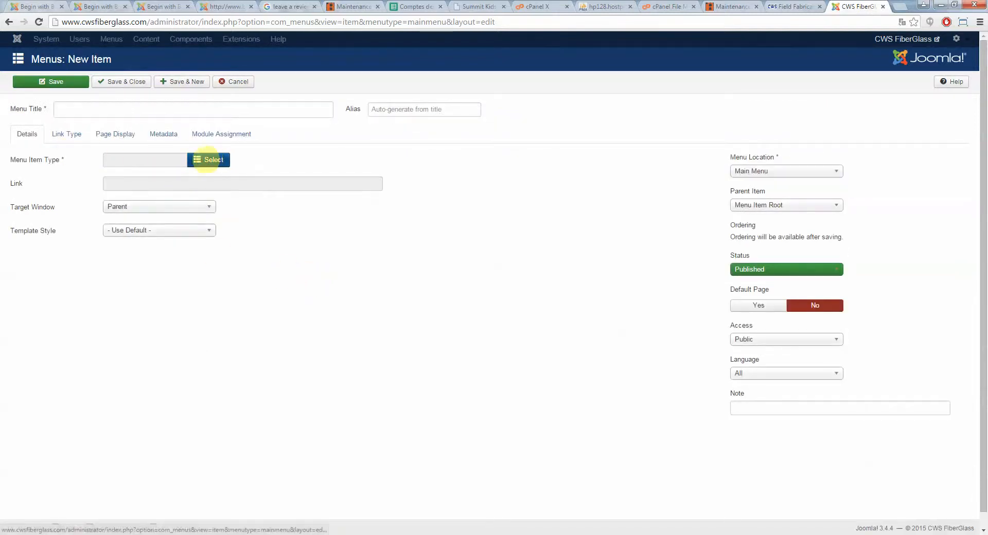
{"action": "left_click", "coordinate": [208, 160]}
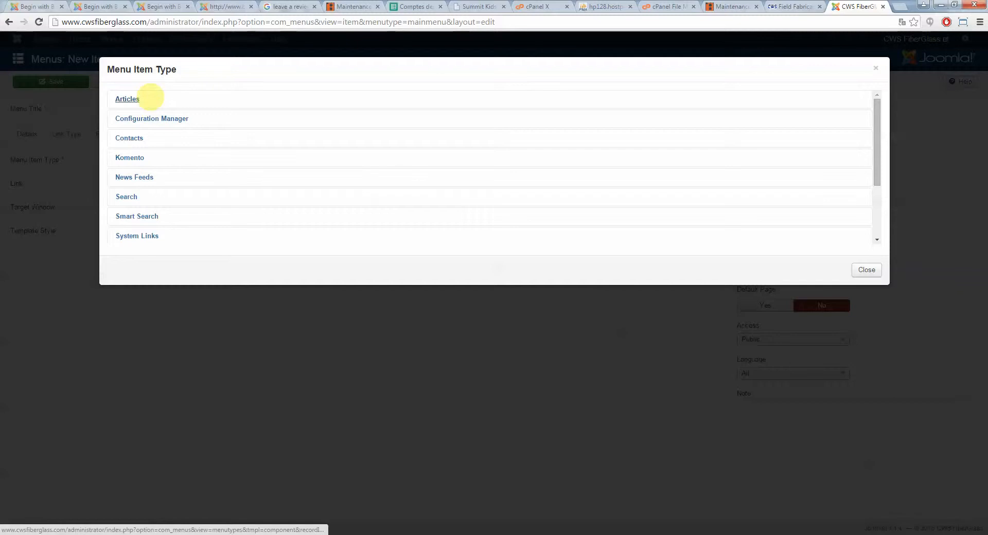
{"action": "scroll", "coordinate": [210, 178], "scroll_direction": "down", "scroll_amount": 2}
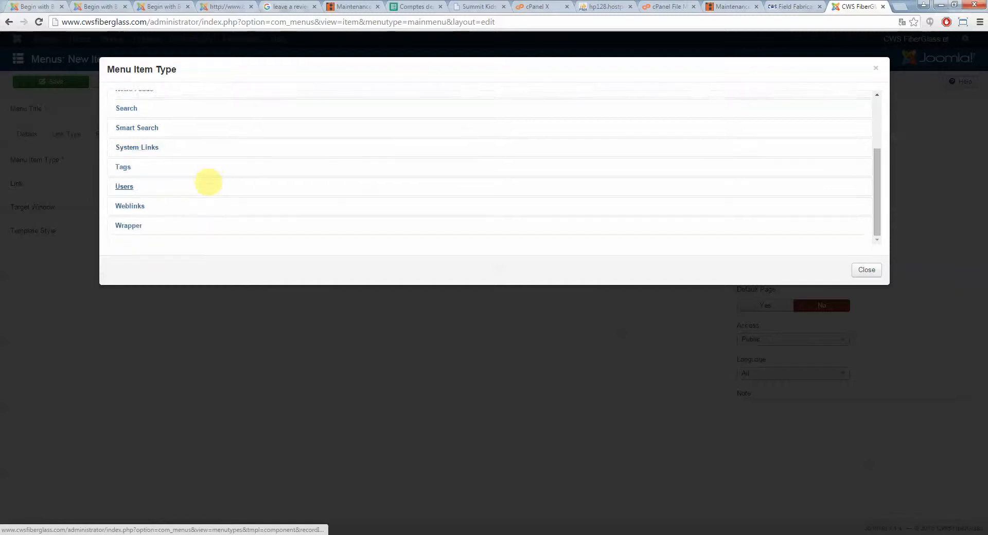
{"action": "scroll", "coordinate": [209, 183], "scroll_direction": "up", "scroll_amount": 2}
{"action": "left_click", "coordinate": [154, 97]}
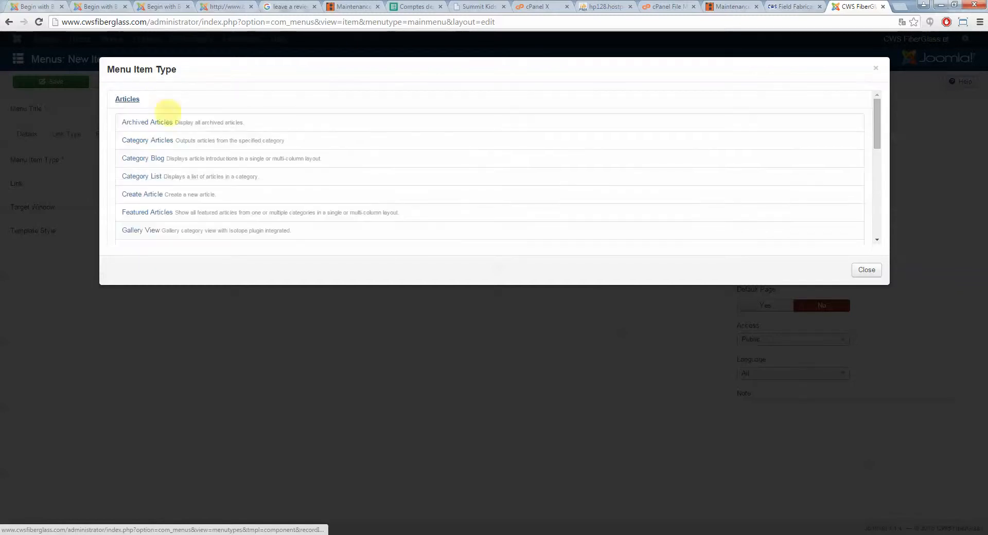
{"action": "scroll", "coordinate": [163, 123], "scroll_direction": "down", "scroll_amount": 2}
{"action": "left_click", "coordinate": [154, 214]}
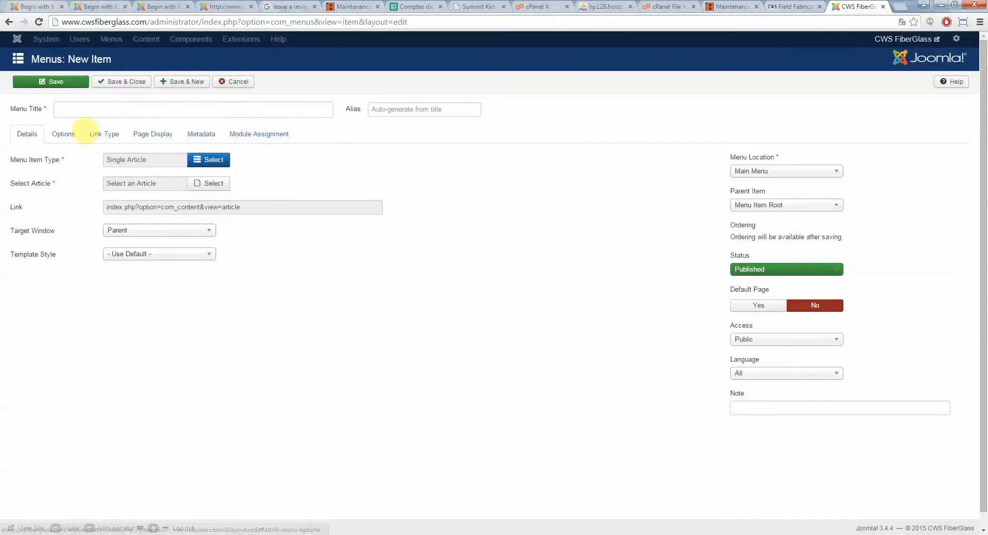
Choose the Inspection article for the new menu item
{"action": "left_click", "coordinate": [210, 184]}
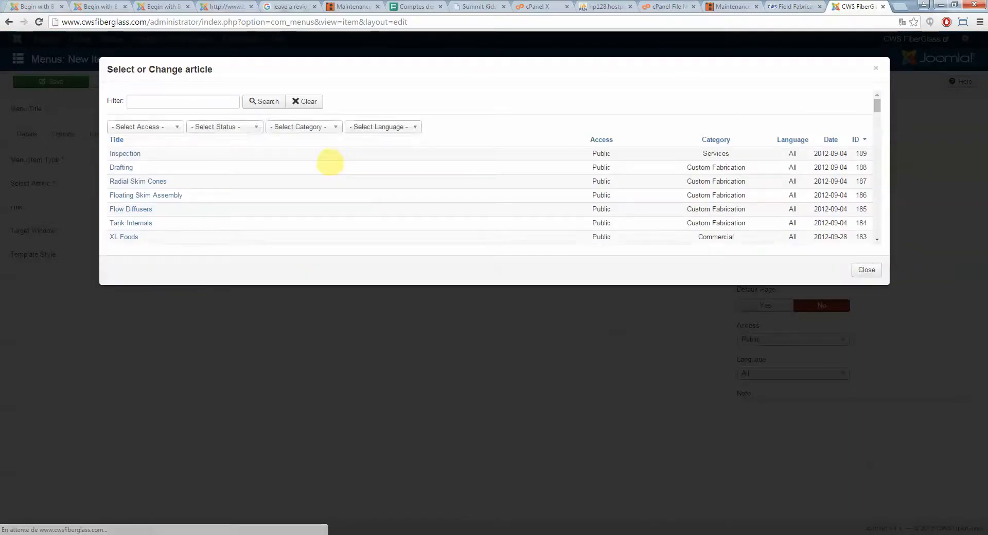
{"action": "scroll", "coordinate": [175, 157], "scroll_direction": "down", "scroll_amount": 5}
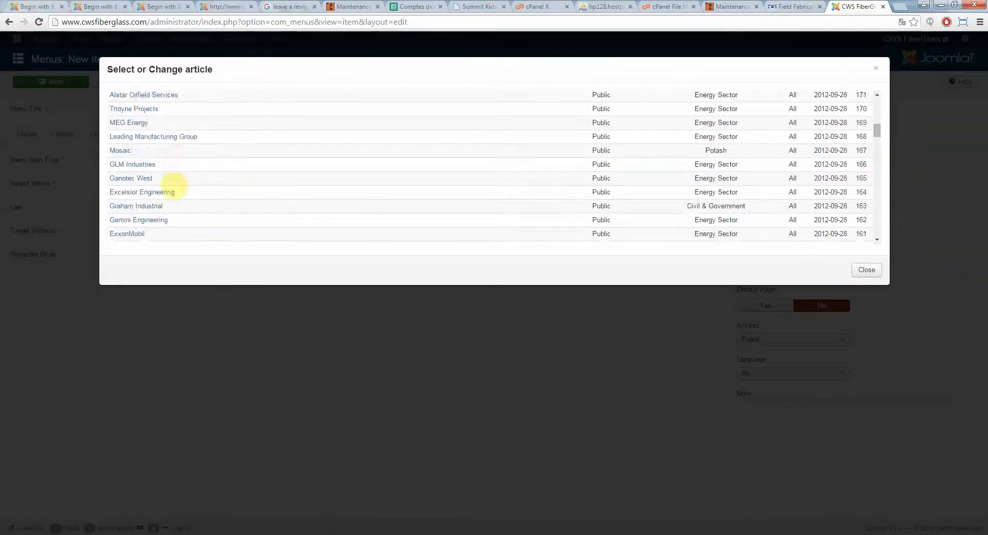
{"action": "scroll", "coordinate": [176, 158], "scroll_direction": "up", "scroll_amount": 6}
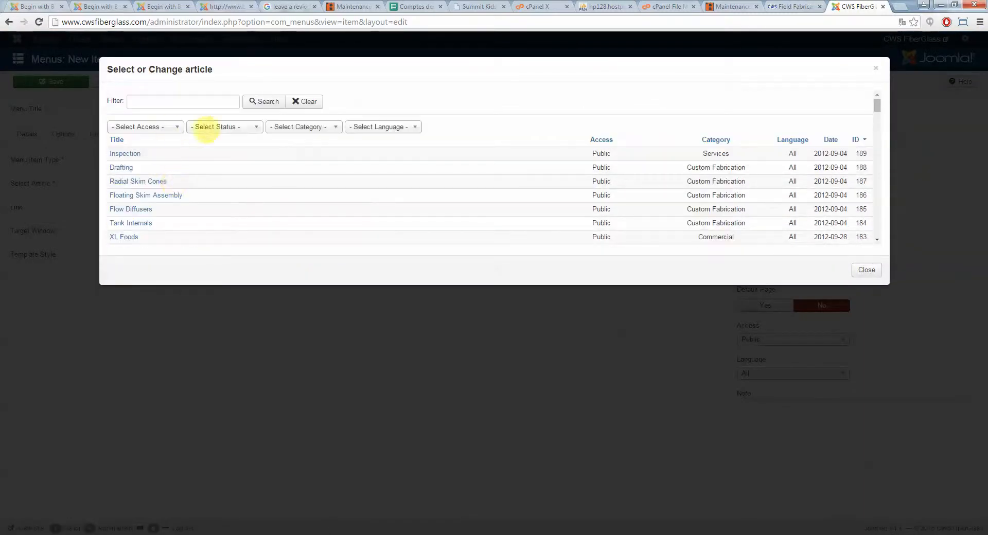
{"action": "left_click", "coordinate": [326, 125]}
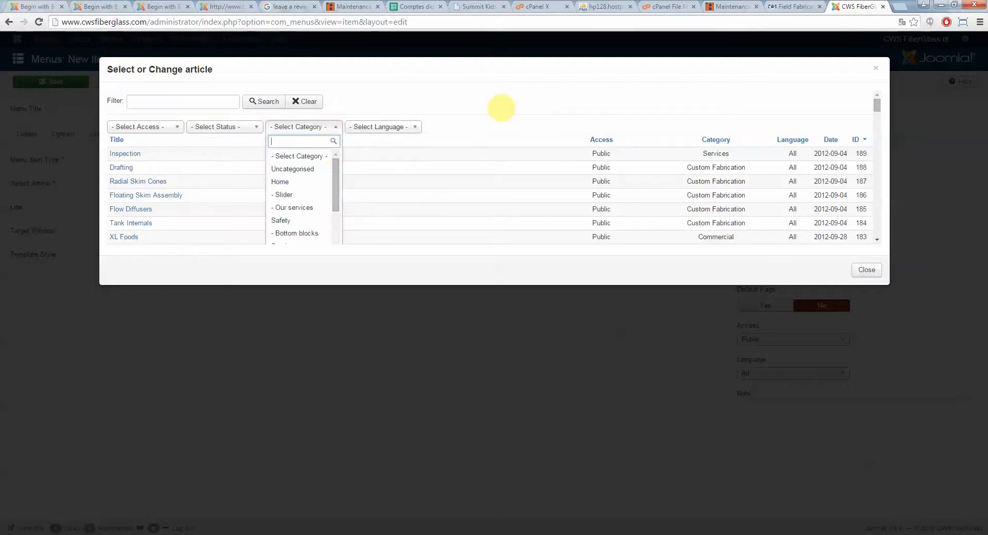
{"action": "left_click", "coordinate": [468, 123]}
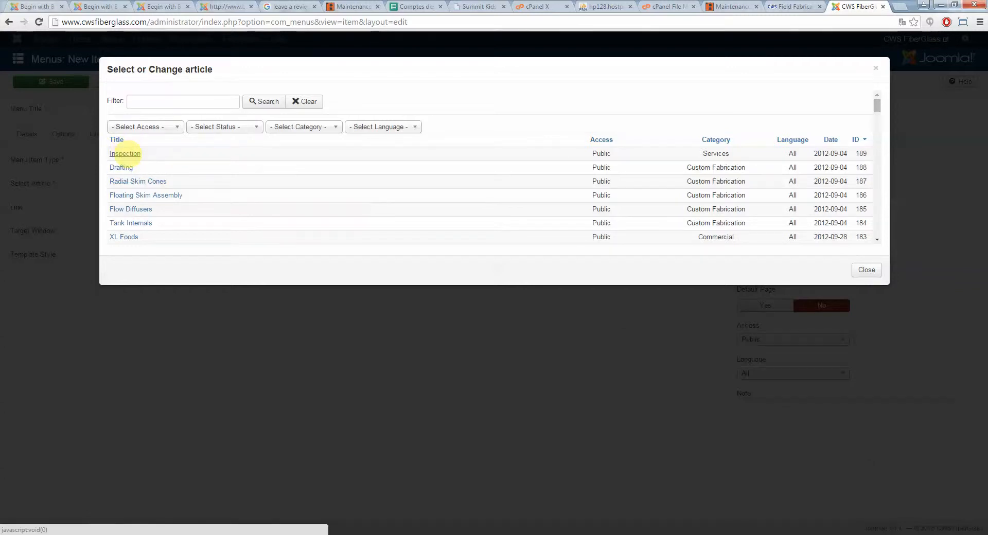
{"action": "left_click", "coordinate": [125, 154]}
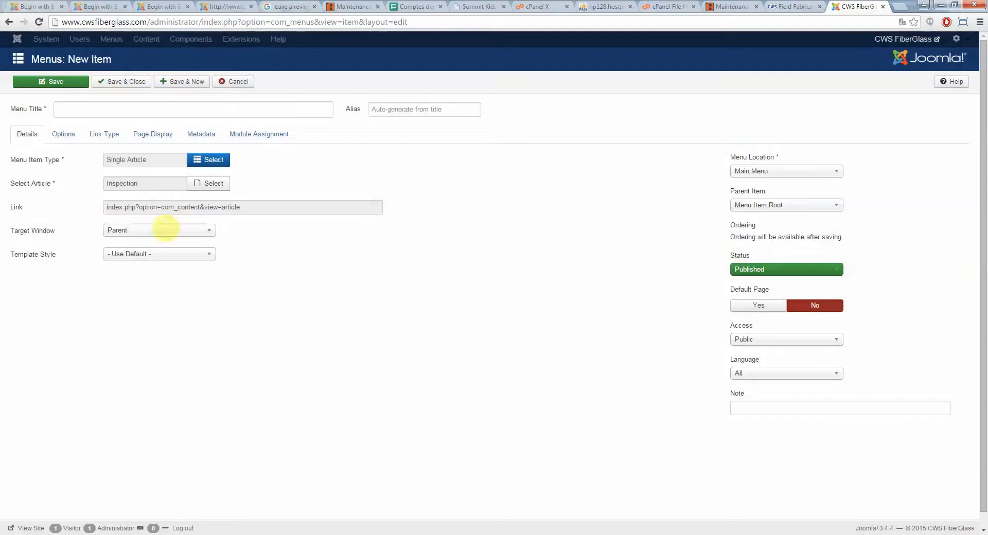
Set the menu item's title to Inspection test
{"action": "left_click", "coordinate": [93, 110]}
{"action": "left_click", "coordinate": [795, 6]}
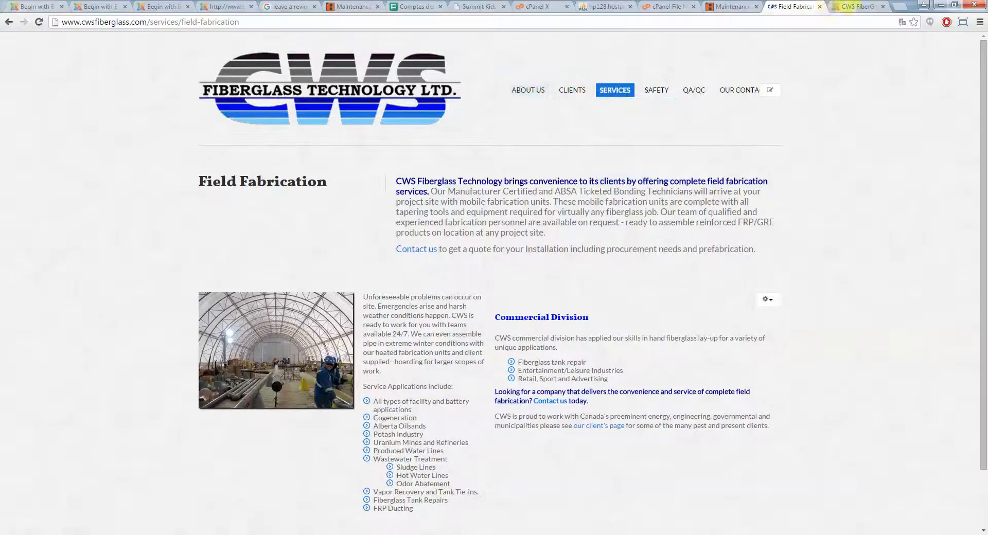
{"action": "left_click", "coordinate": [847, 6]}
{"action": "type", "text": "Inspection test"}
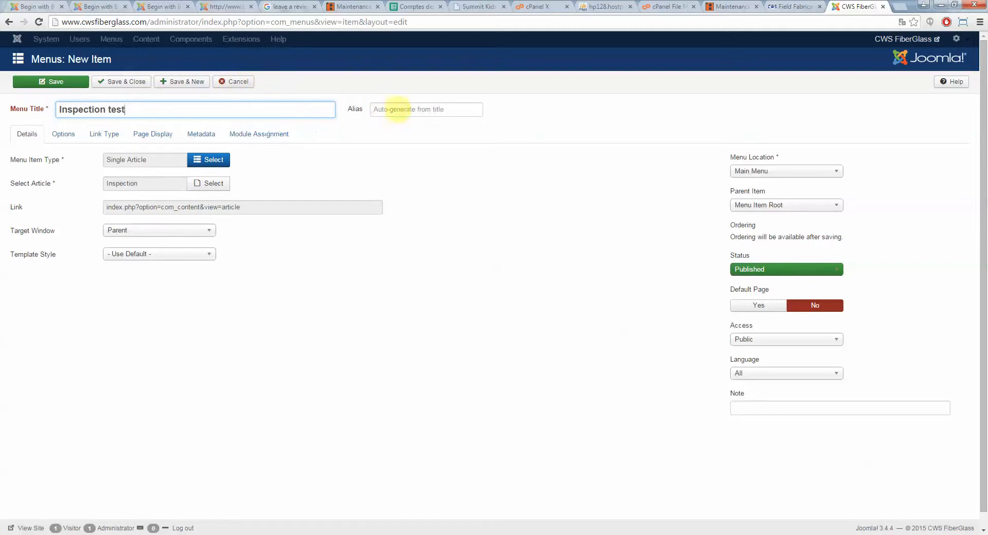
{"action": "left_click", "coordinate": [406, 109]}
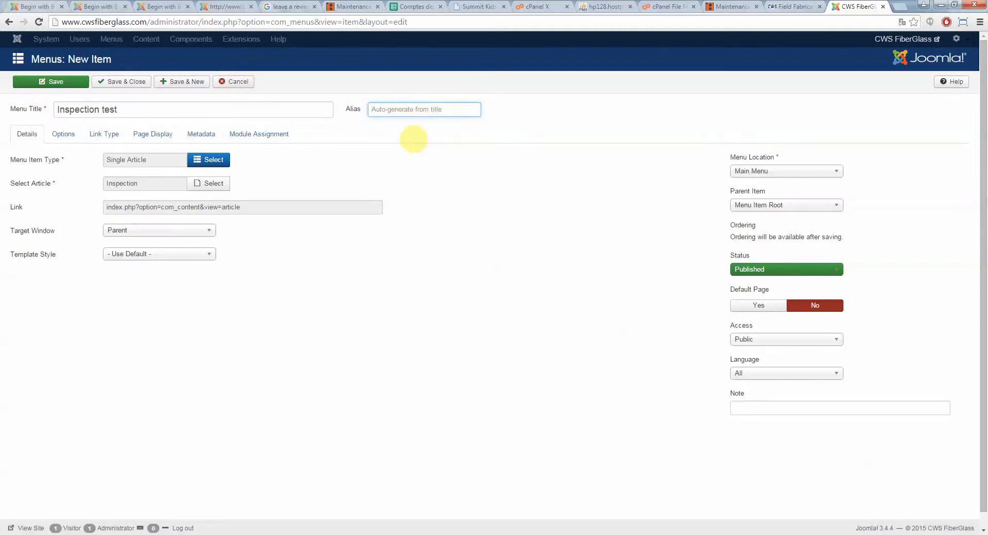
{"action": "left_click", "coordinate": [470, 227]}
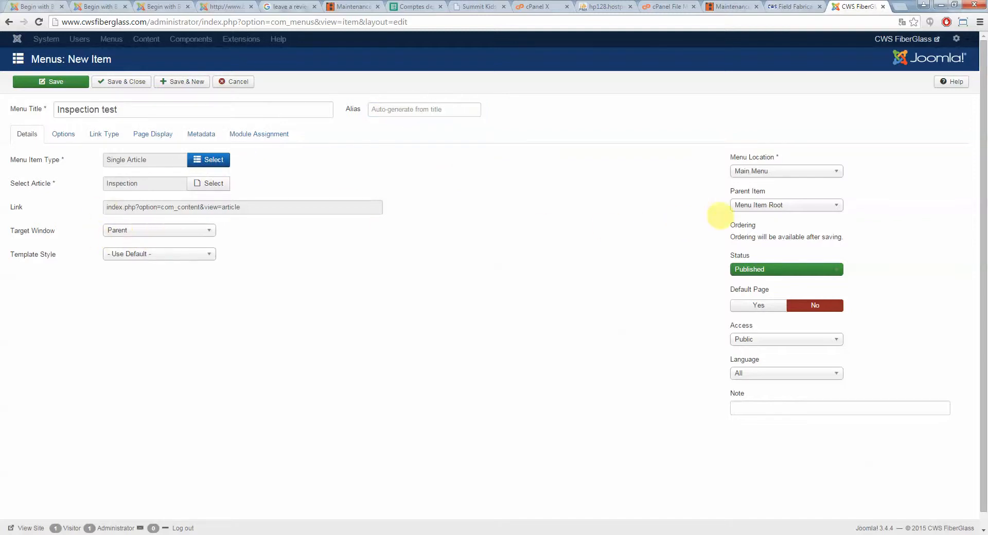
{"action": "left_click", "coordinate": [782, 206]}
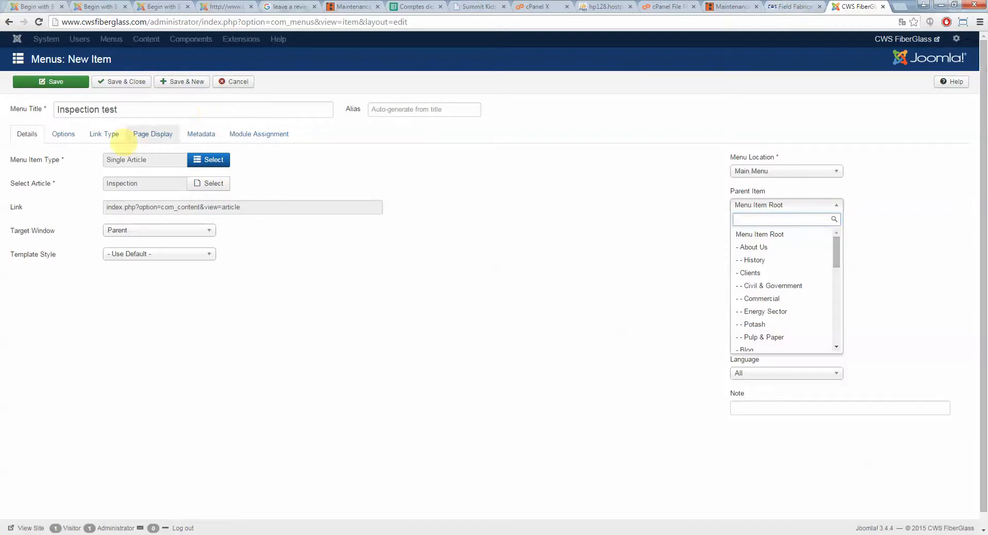
{"action": "triple_click", "coordinate": [131, 112]}
{"action": "left_click", "coordinate": [792, 6]}
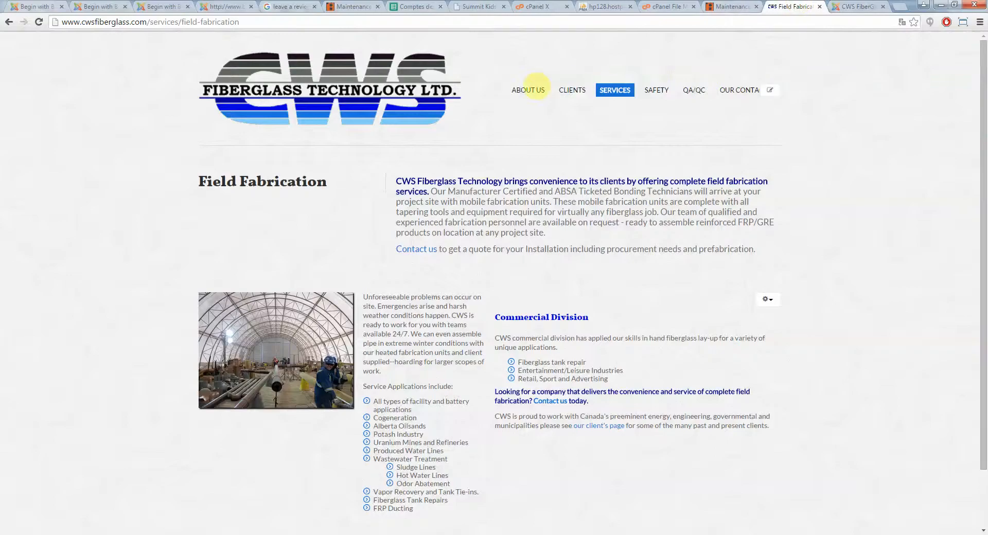
{"action": "left_click", "coordinate": [859, 7]}
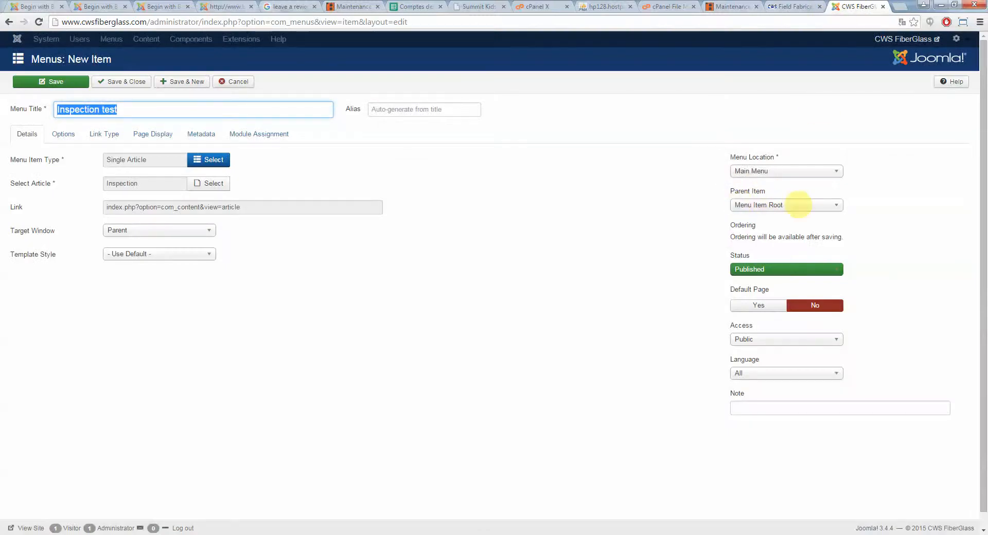
{"action": "left_click", "coordinate": [795, 6]}
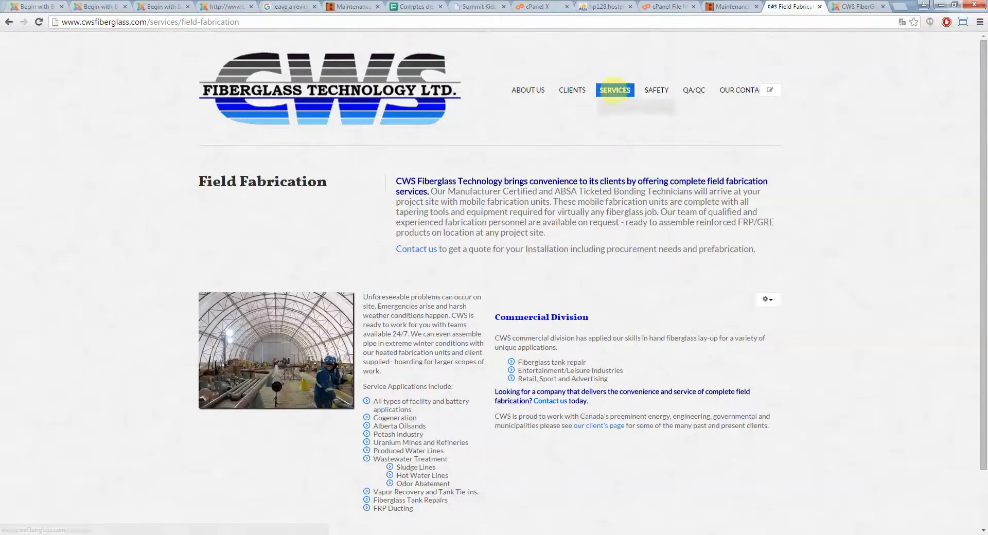
{"action": "left_click", "coordinate": [869, 8]}
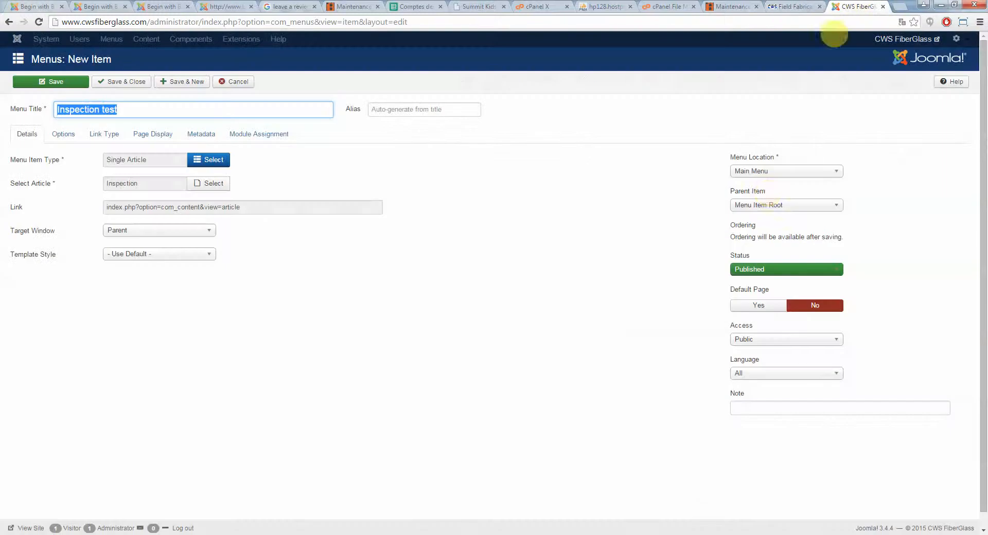
Set the new item's parent to Safety, then cancel the new menu item without saving
{"action": "left_click", "coordinate": [762, 205]}
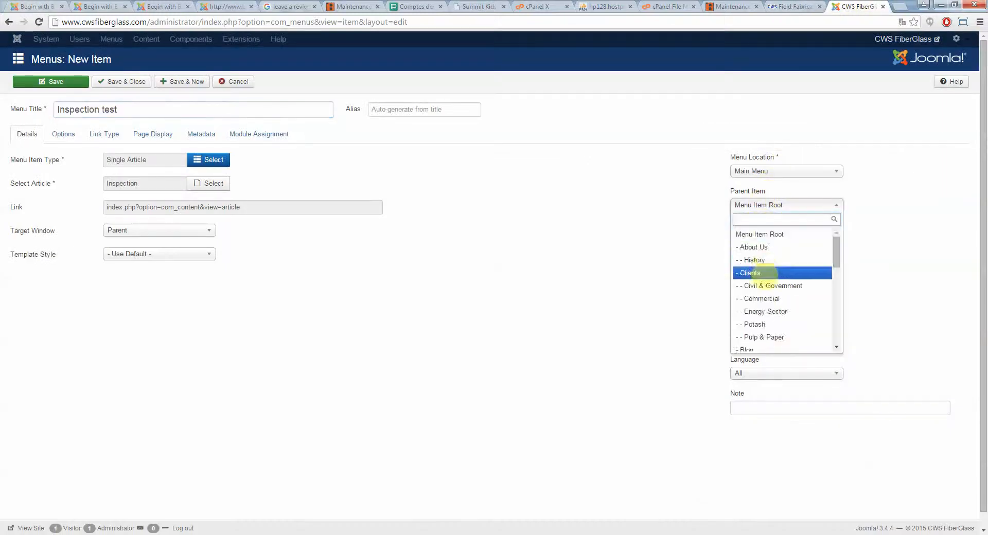
{"action": "scroll", "coordinate": [772, 275], "scroll_direction": "down", "scroll_amount": 2}
{"action": "scroll", "coordinate": [782, 293], "scroll_direction": "down", "scroll_amount": 2}
{"action": "scroll", "coordinate": [762, 289], "scroll_direction": "down", "scroll_amount": 3}
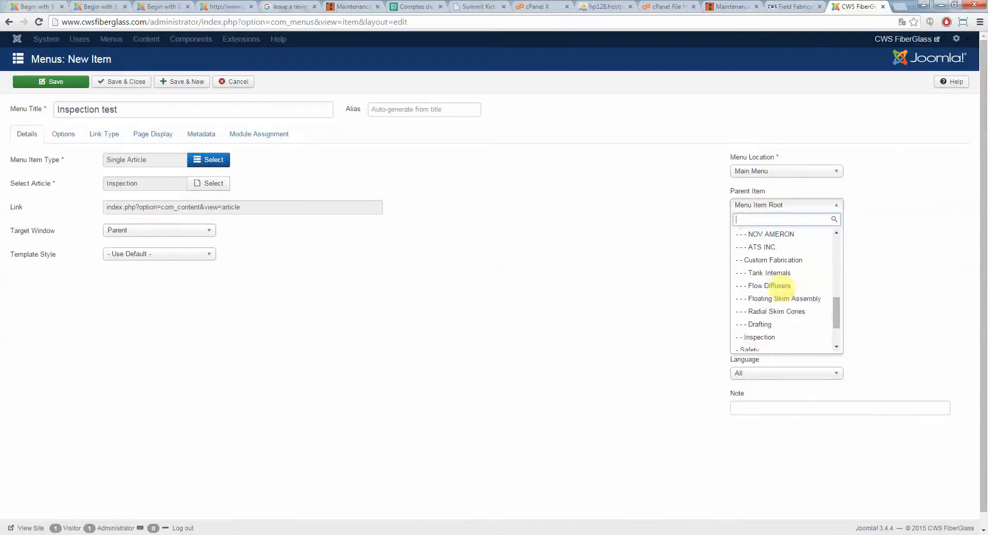
{"action": "scroll", "coordinate": [767, 291], "scroll_direction": "down", "scroll_amount": 2}
{"action": "left_click", "coordinate": [767, 293]}
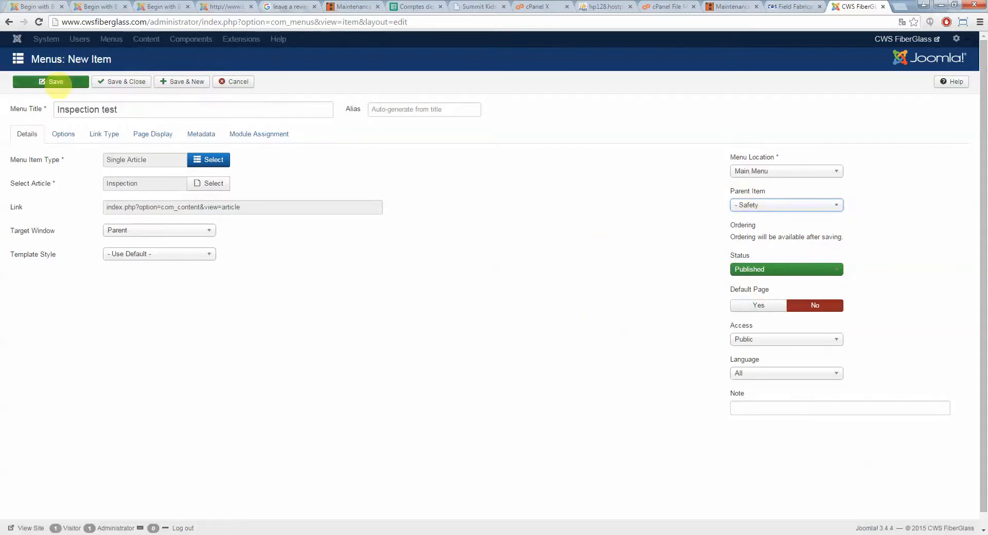
{"action": "left_click", "coordinate": [233, 81]}
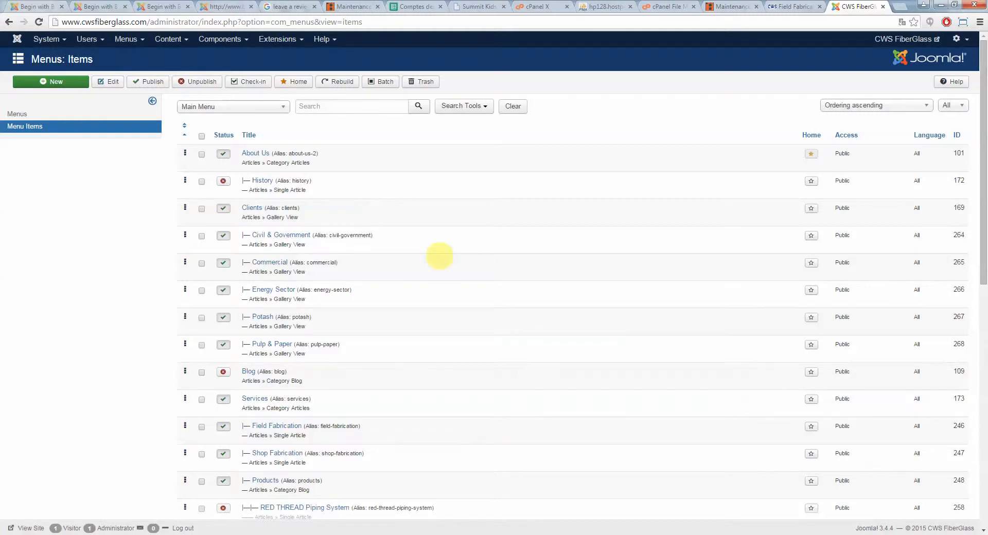
Review the Main Menu items list and the live Field Fabrication page
{"action": "scroll", "coordinate": [440, 256], "scroll_direction": "down", "scroll_amount": 10}
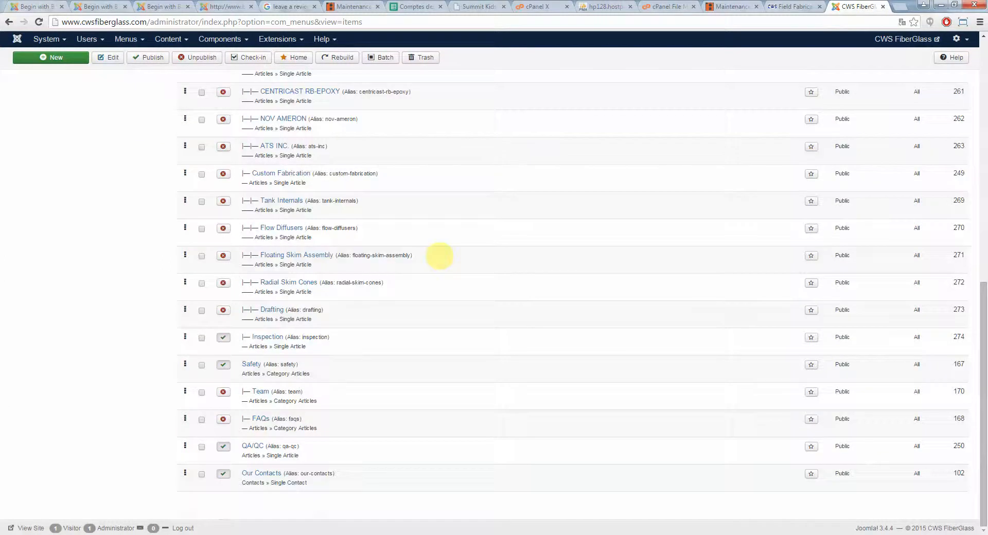
{"action": "scroll", "coordinate": [439, 256], "scroll_direction": "up", "scroll_amount": 10}
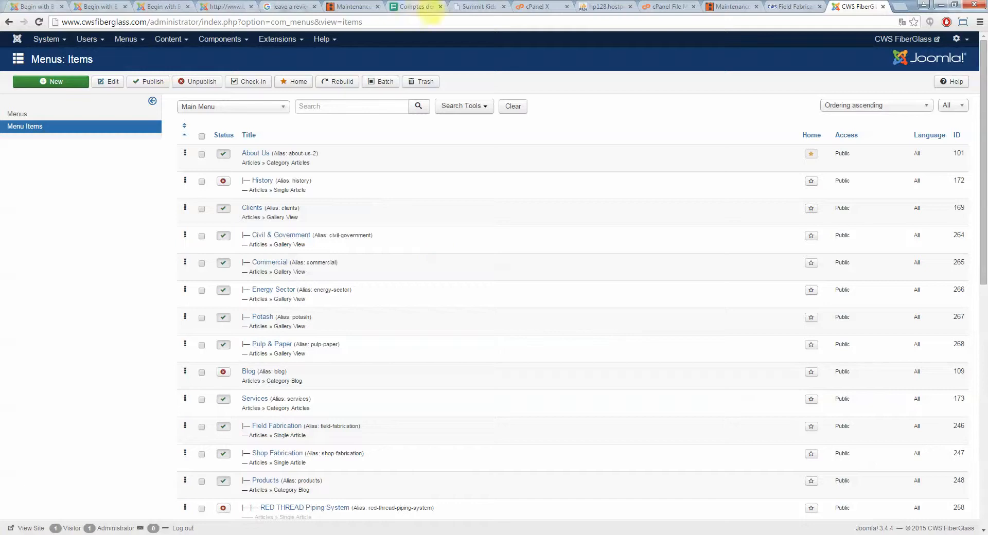
{"action": "left_click", "coordinate": [793, 7]}
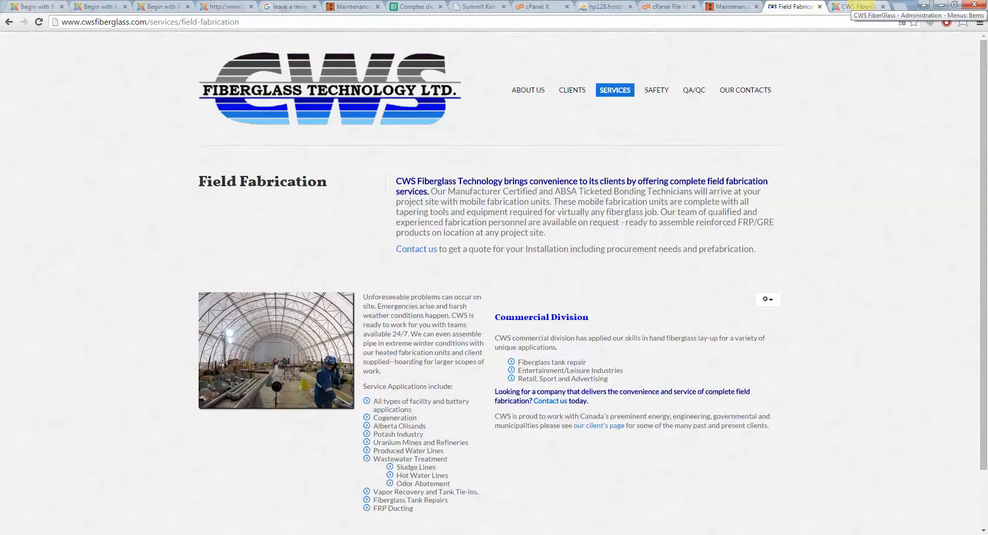
{"action": "left_click", "coordinate": [859, 6]}
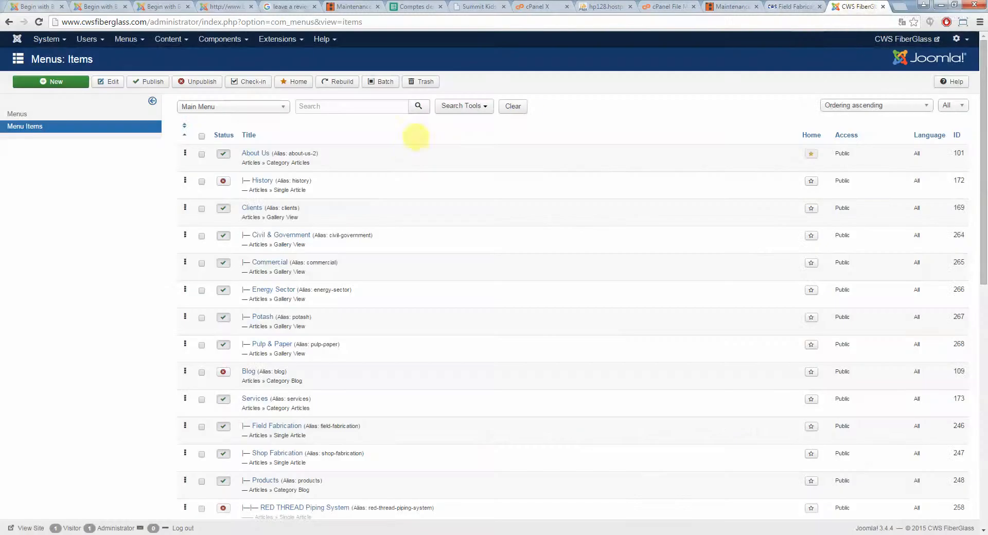